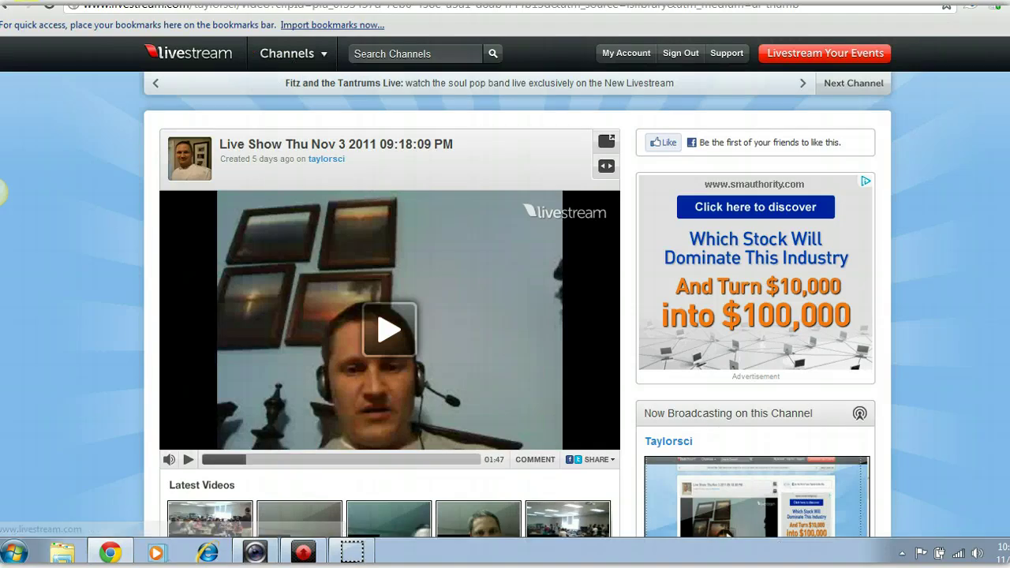
Step: Switch to Livestream Procaster and move its window slightly over the channel's recorded show page
left_click(326, 263)
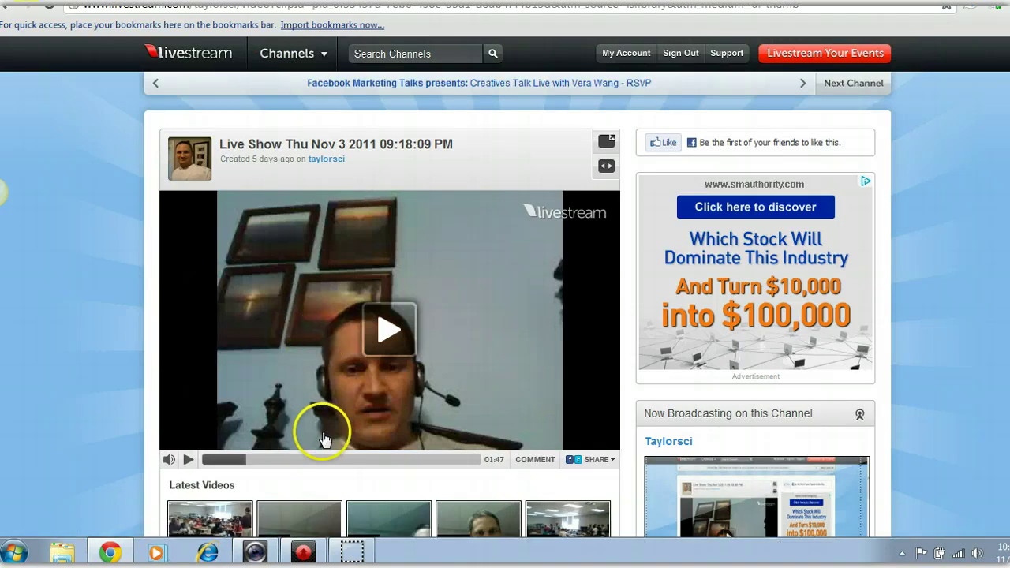
mouse_move(304, 552)
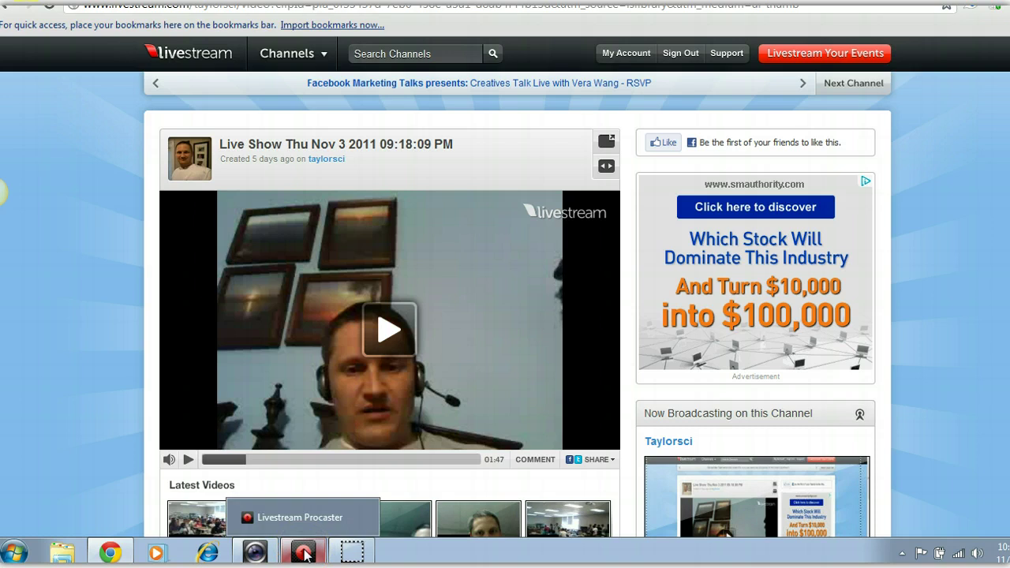
left_click(304, 553)
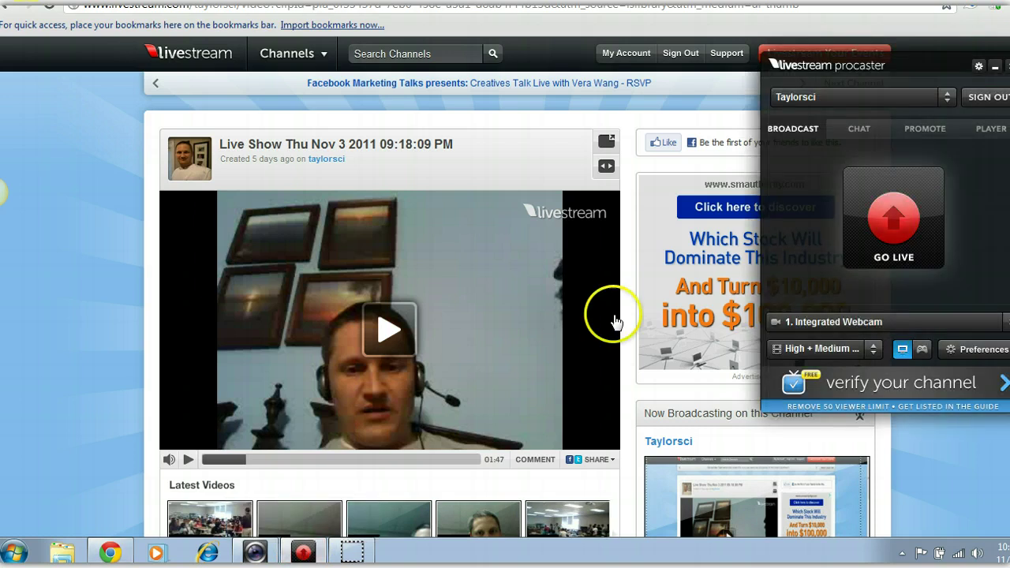
left_click_drag(918, 63, 911, 64)
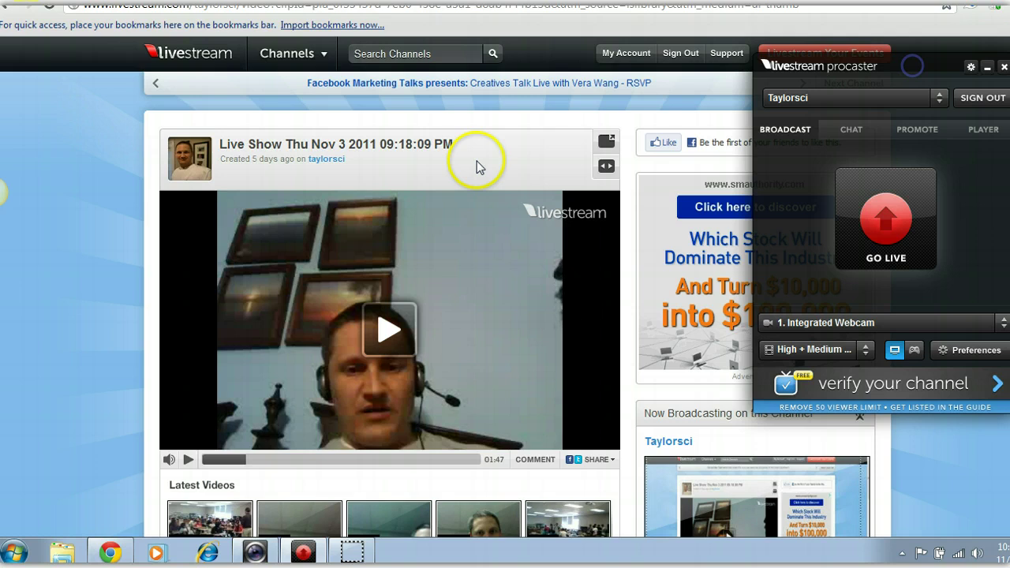
Step: Return to the recorded show page and look over its latest videos, sharing options, comments and video library
left_click(108, 249)
scroll(110, 249, "down", 10)
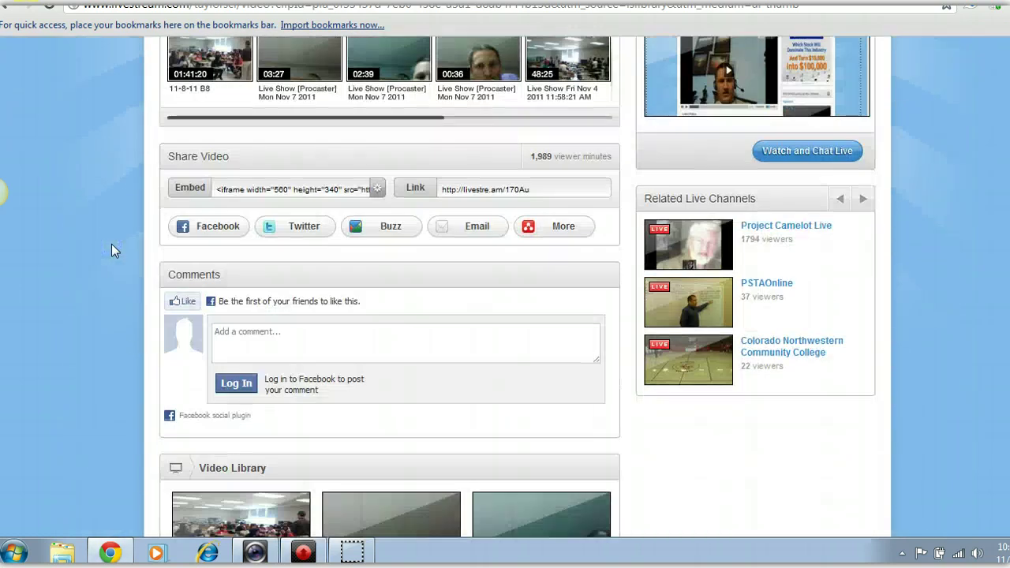
scroll(117, 251, "up", 10)
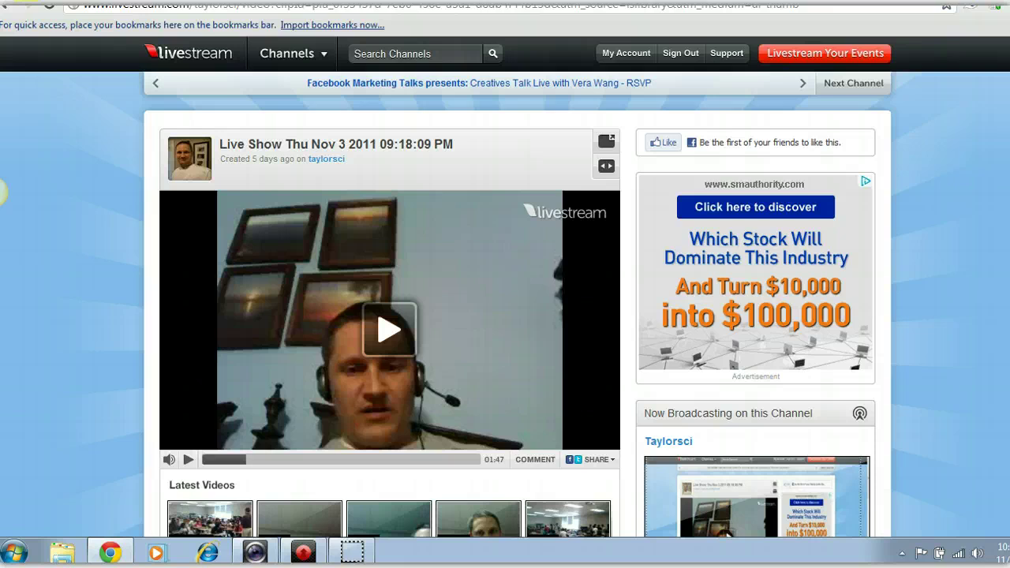
Step: Open the Livestream home page and pause the featured jazzplanet.tv live video
left_click(151, 53)
scroll(118, 341, "down", 3)
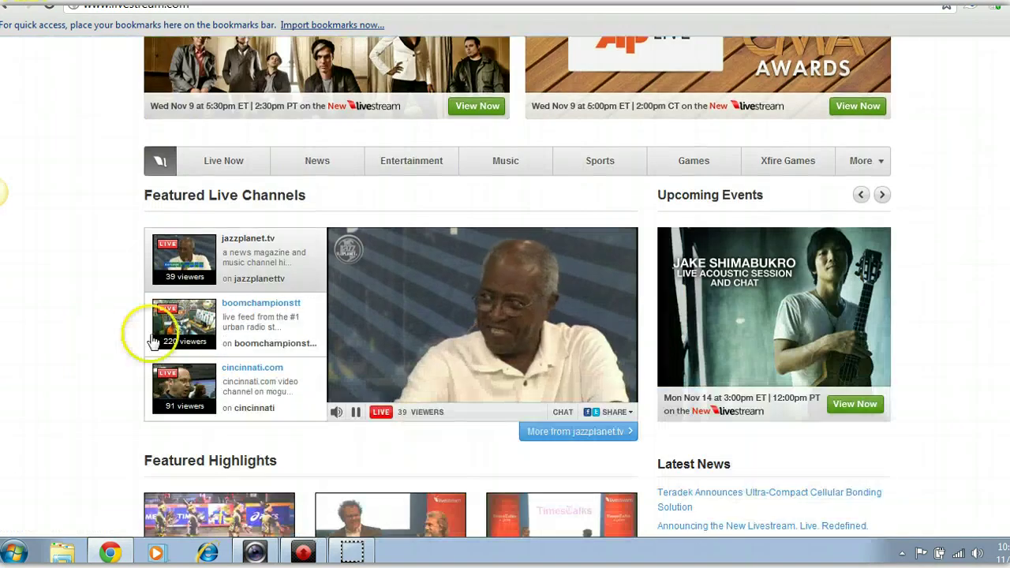
left_click(358, 415)
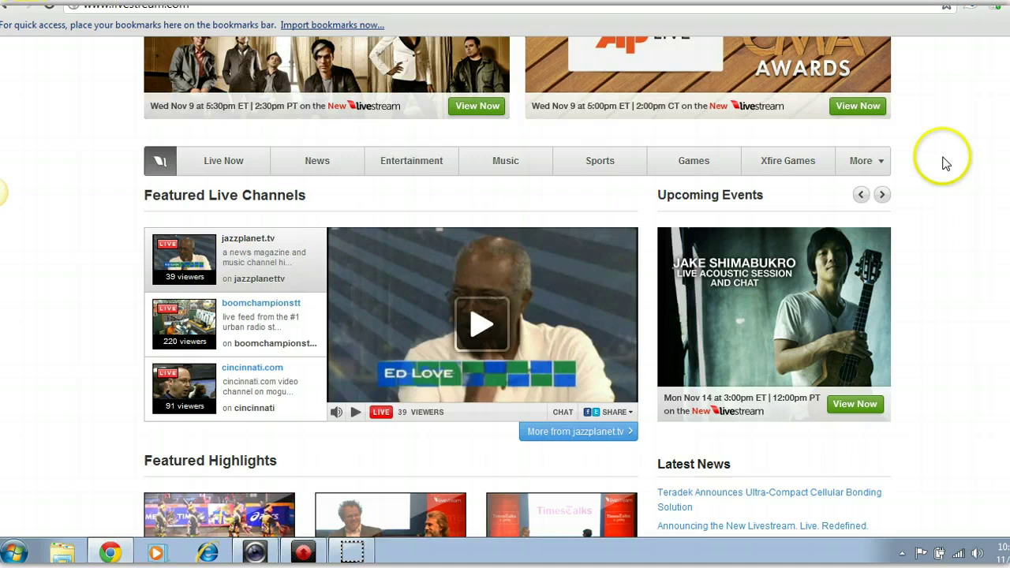
scroll(941, 161, "up", 3)
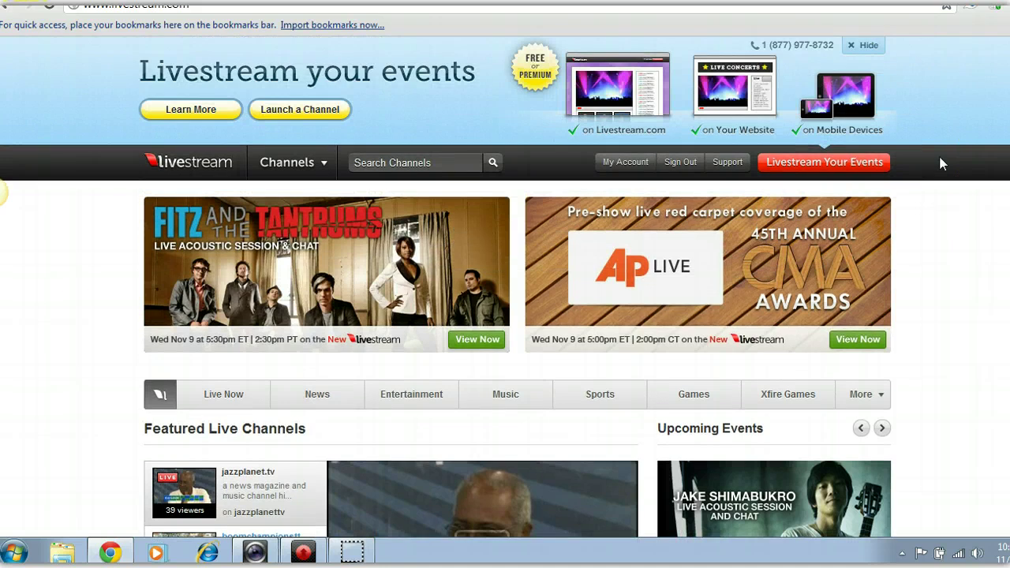
Step: Look through the home page's event banners, featured highlights, community section and top live channels
scroll(938, 158, "down", 2)
scroll(935, 154, "up", 2)
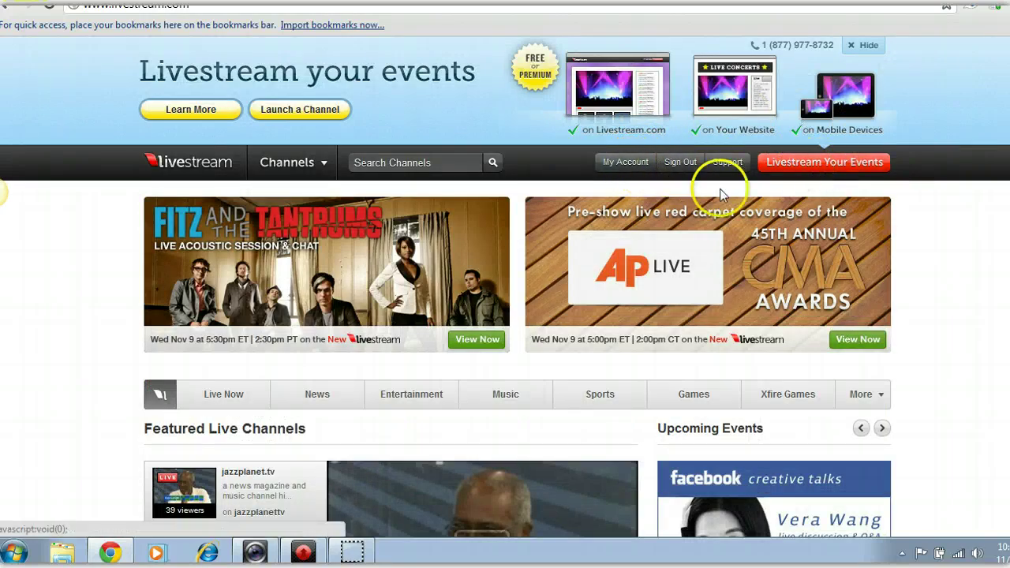
scroll(943, 233, "down", 12)
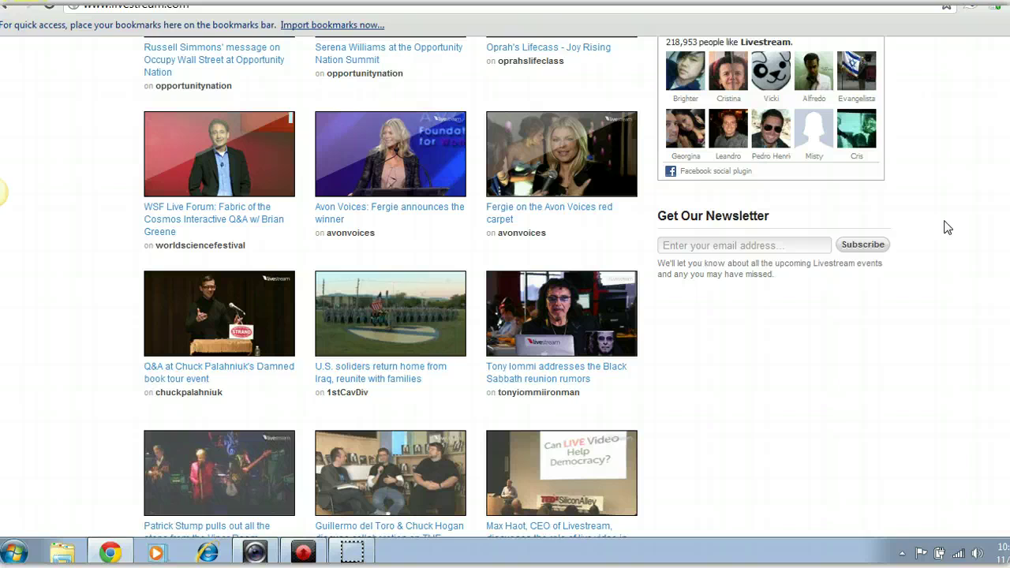
scroll(946, 228, "down", 2)
scroll(947, 227, "down", 3)
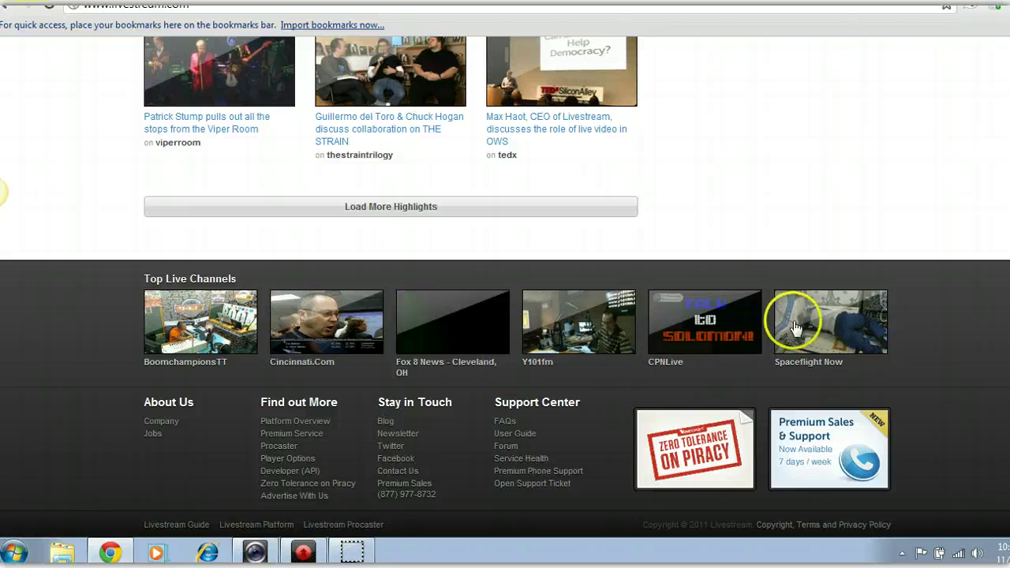
scroll(896, 315, "up", 8)
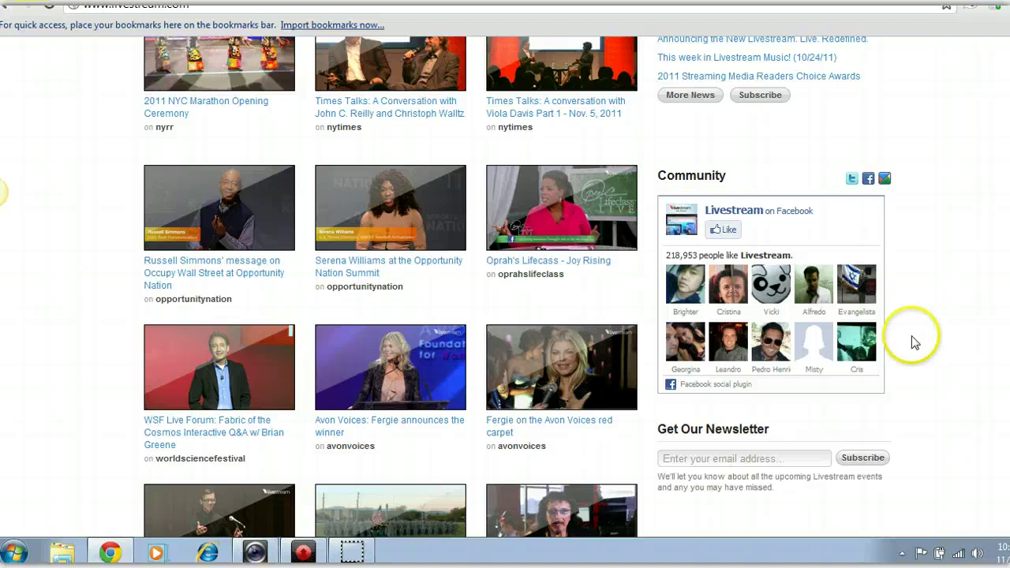
Step: Return to the recorded show page, switch to Livestream Procaster over it and move the Procaster window fully into view
mouse_move(308, 554)
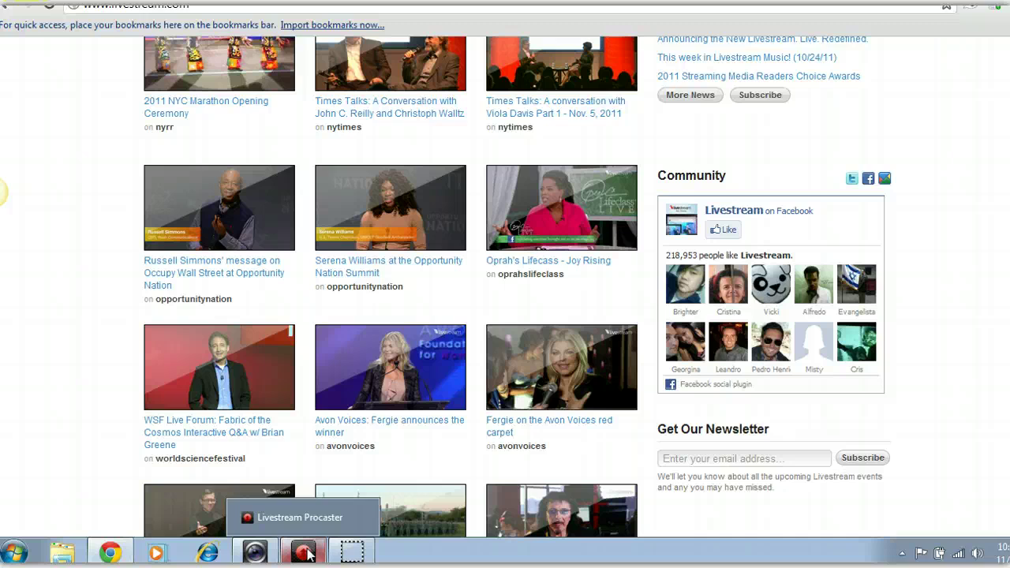
left_click(307, 554)
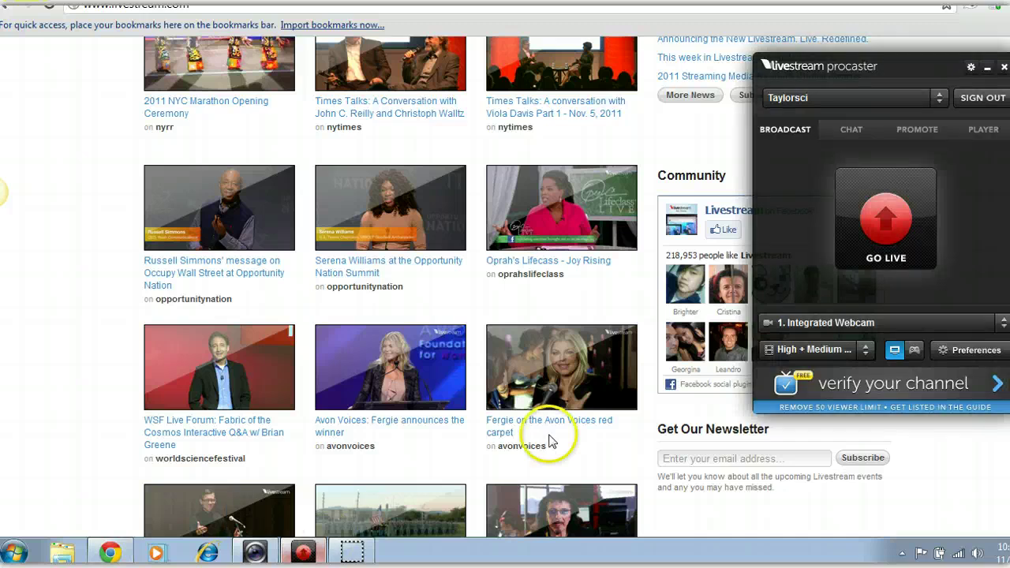
left_click(852, 212)
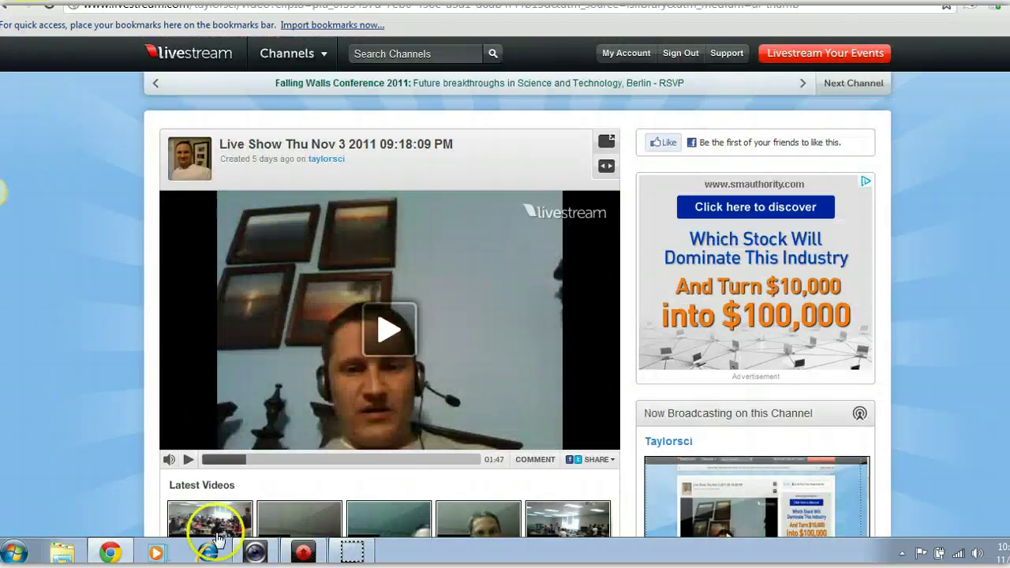
left_click(304, 552)
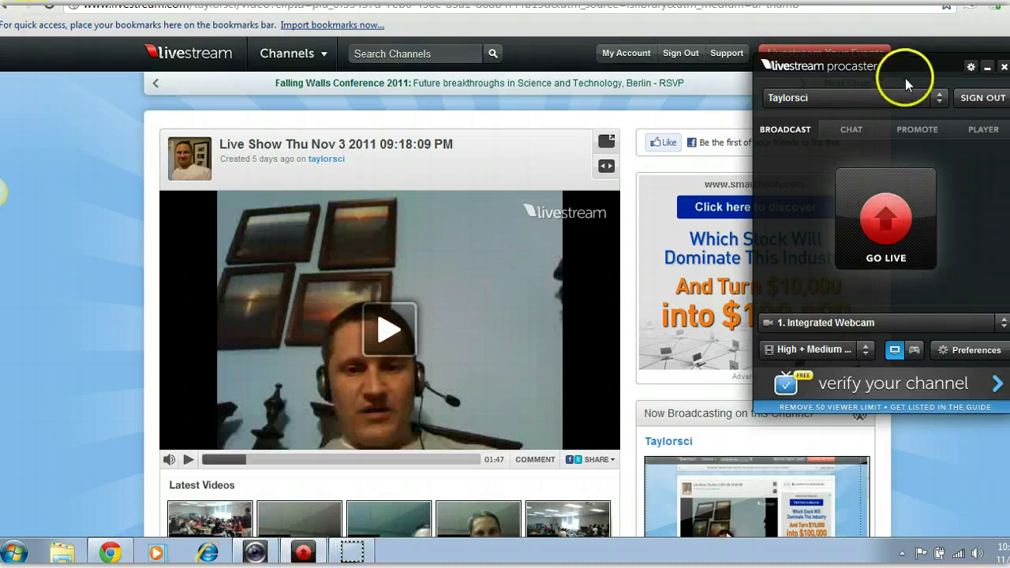
left_click_drag(905, 71, 813, 68)
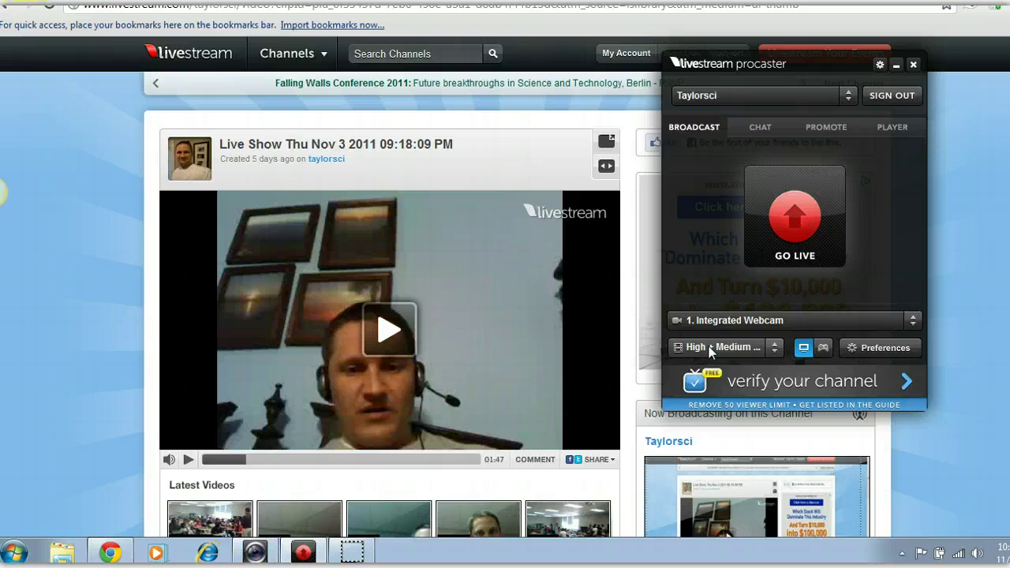
Step: Go live with the integrated webcam in High + Medium quality and move the chat window off the video player
left_click(820, 223)
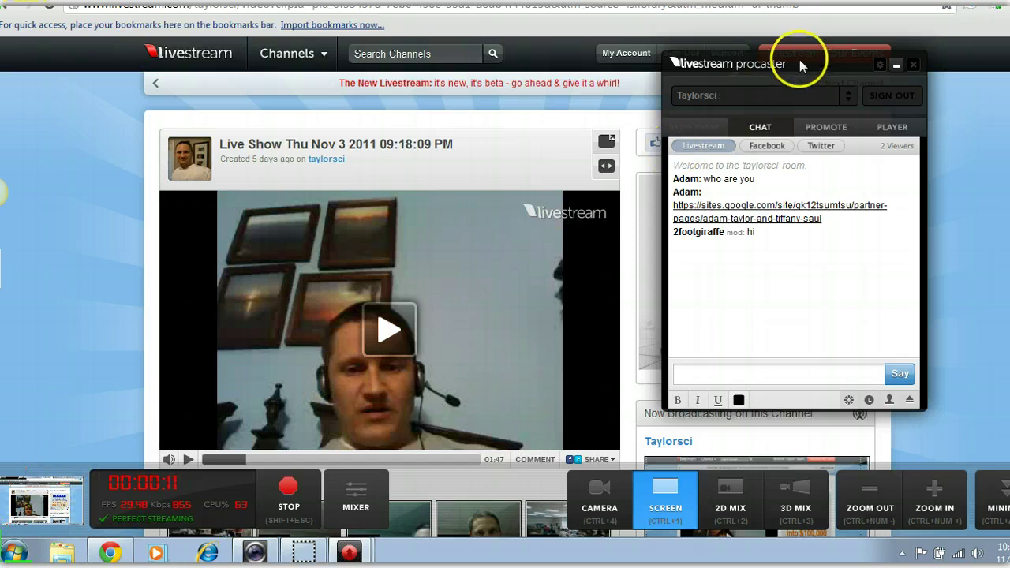
left_click_drag(799, 59, 878, 49)
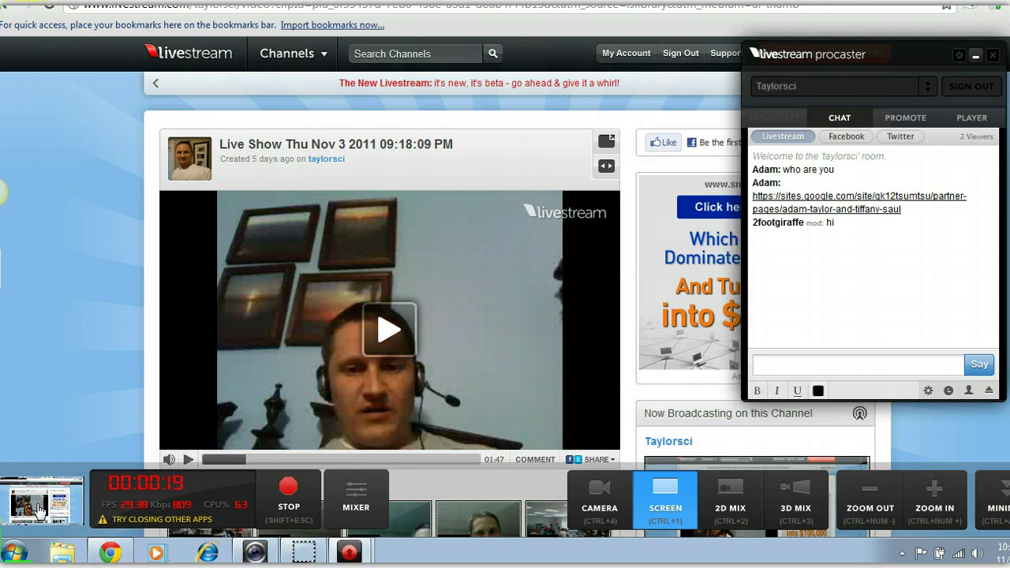
Step: Switch the live broadcast to the Camera view and back to the Screen view
left_click(603, 490)
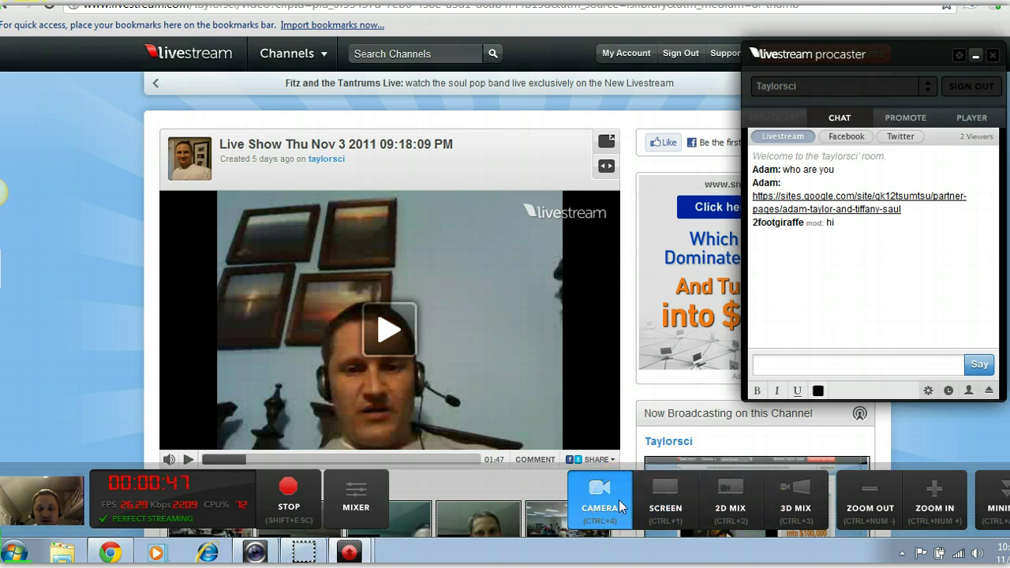
left_click(595, 489)
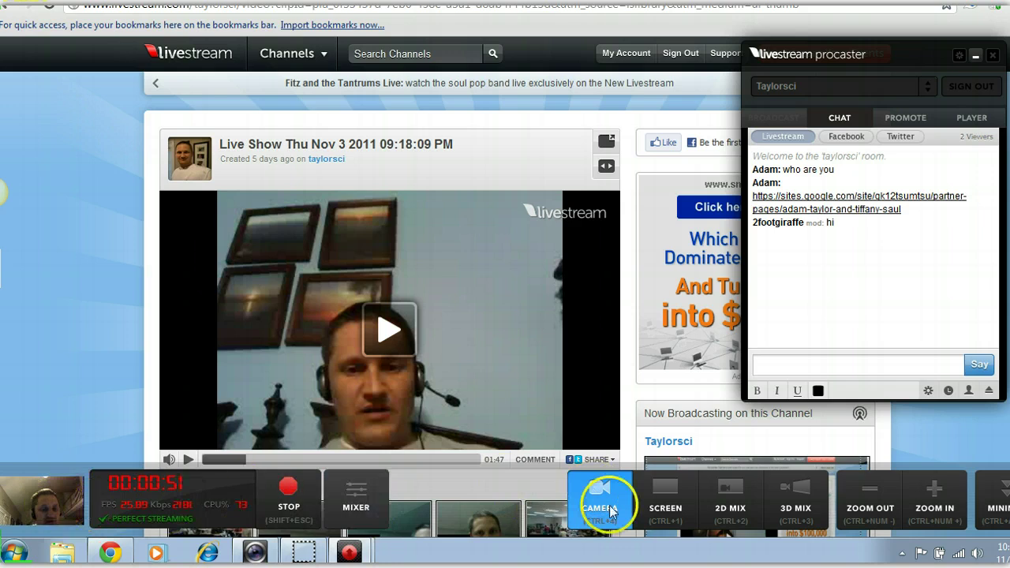
left_click(670, 506)
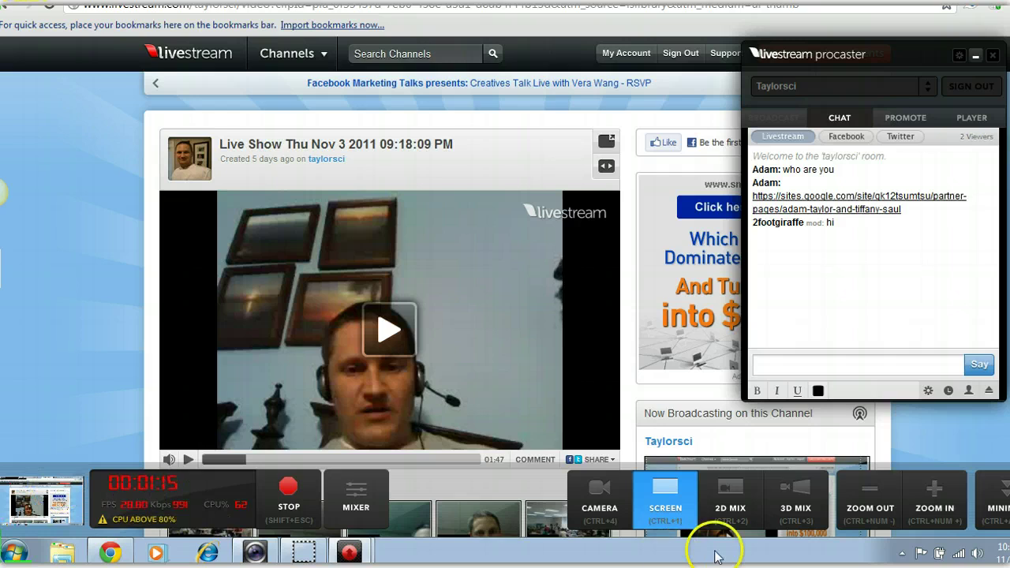
Step: Show the screen and webcam together in 2D Mix and 3D Mix, and return the broadcast to Screen
left_click(726, 508)
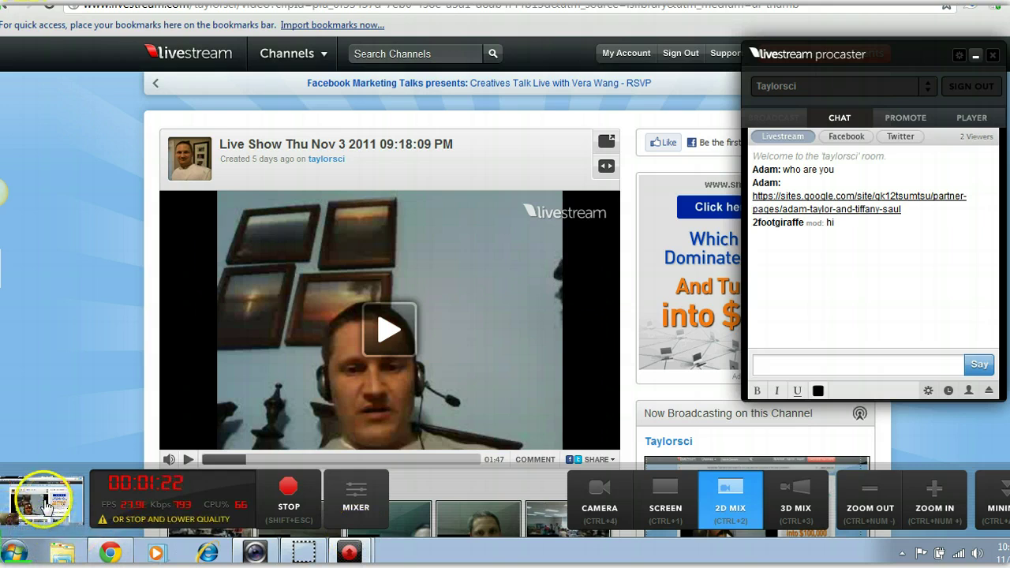
left_click(785, 502)
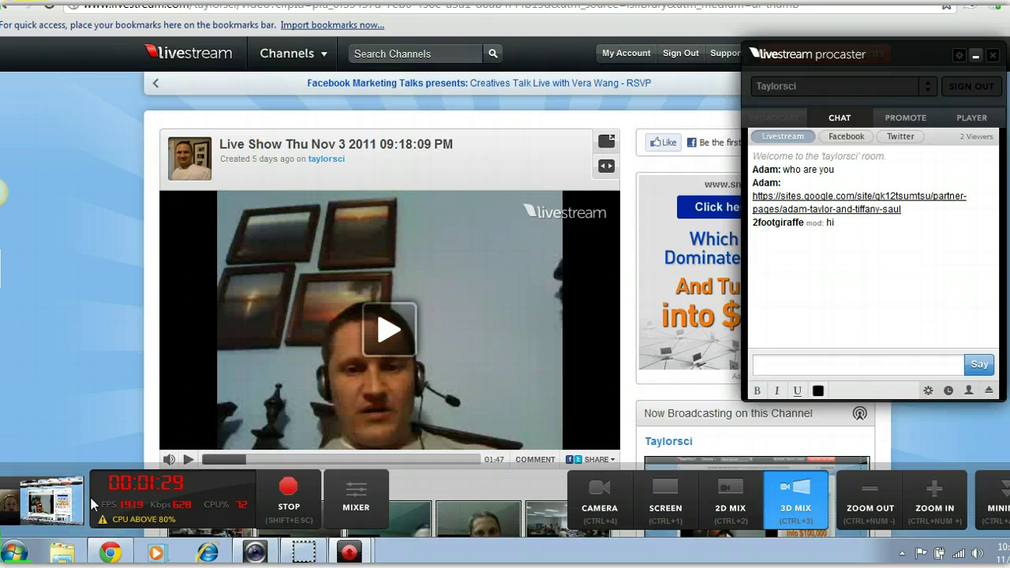
left_click(45, 500)
left_click(35, 495)
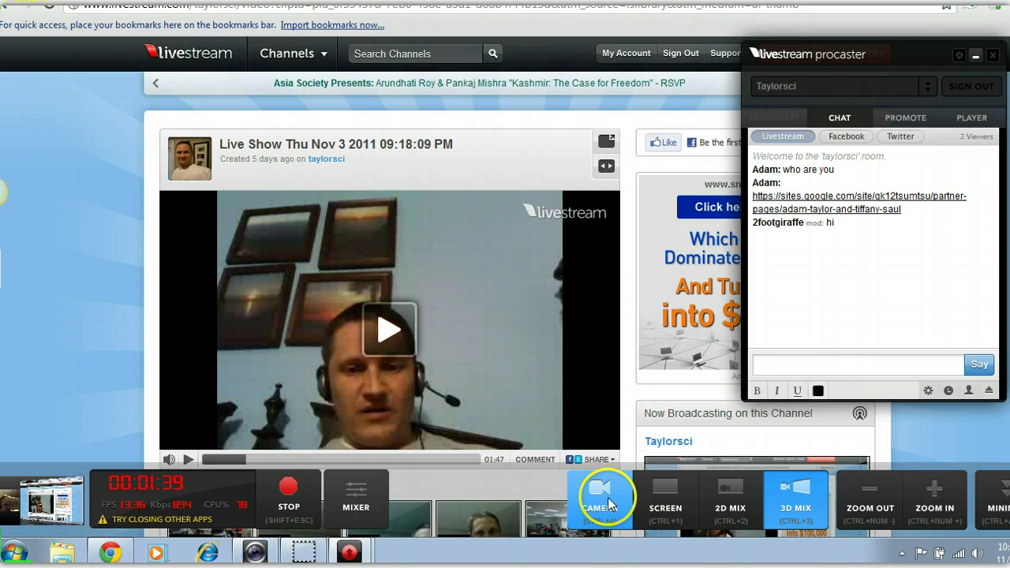
left_click(665, 500)
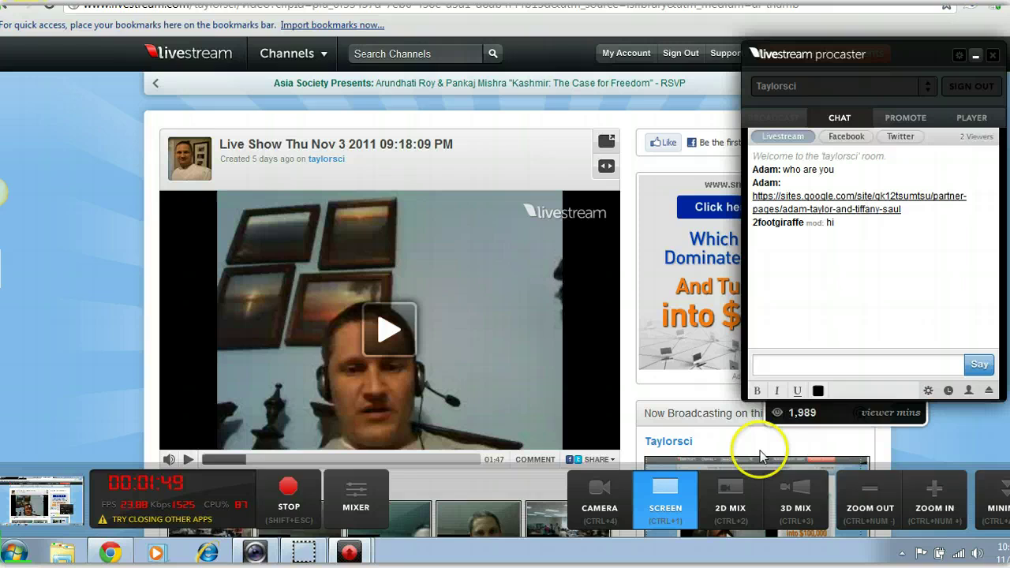
Step: Zoom the screen broadcast in on a small area around the pointer, and zoom it back out
left_click(930, 495)
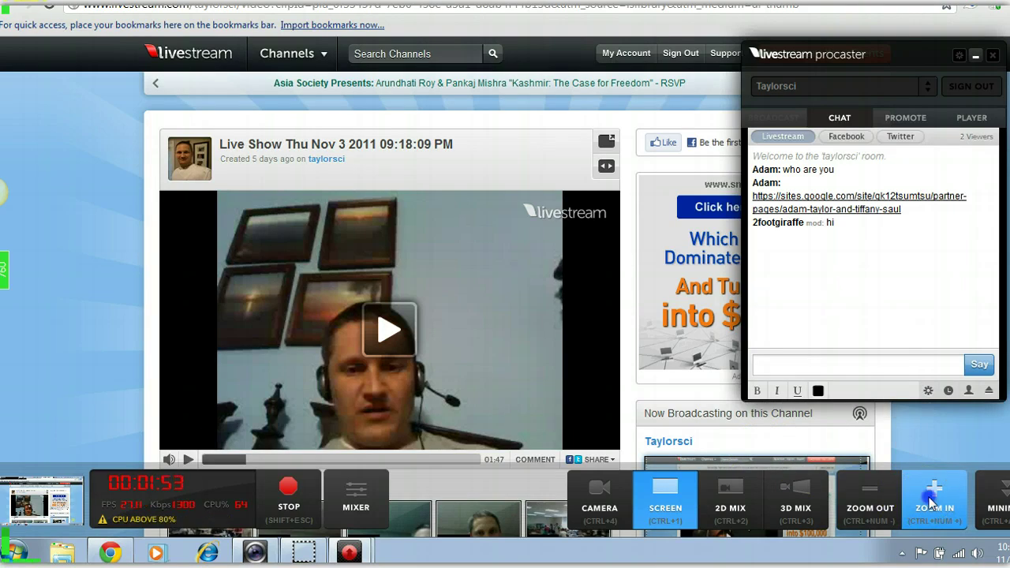
left_click(931, 504)
left_click(930, 503)
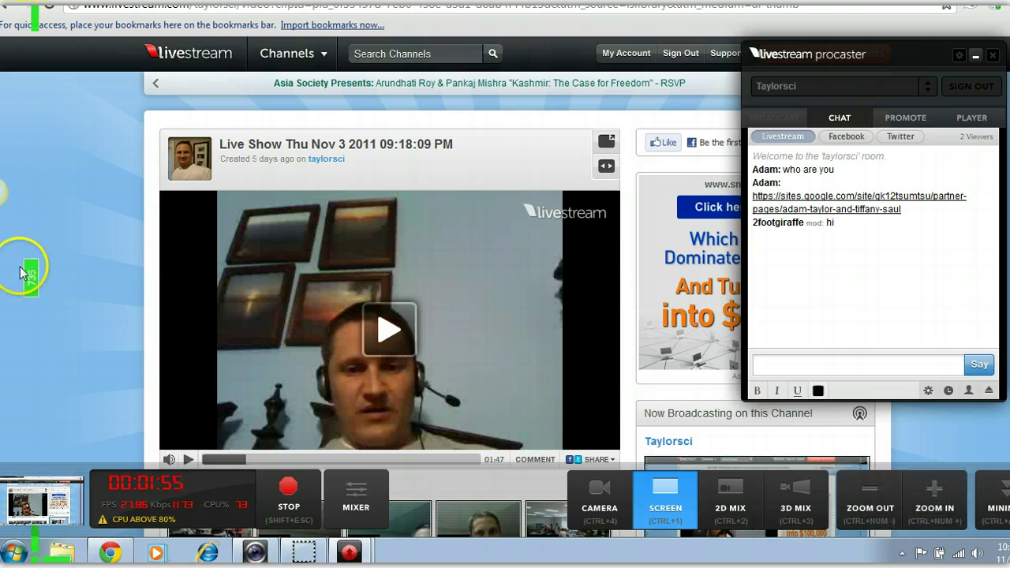
left_click(912, 511)
left_click(915, 509)
left_click(923, 505)
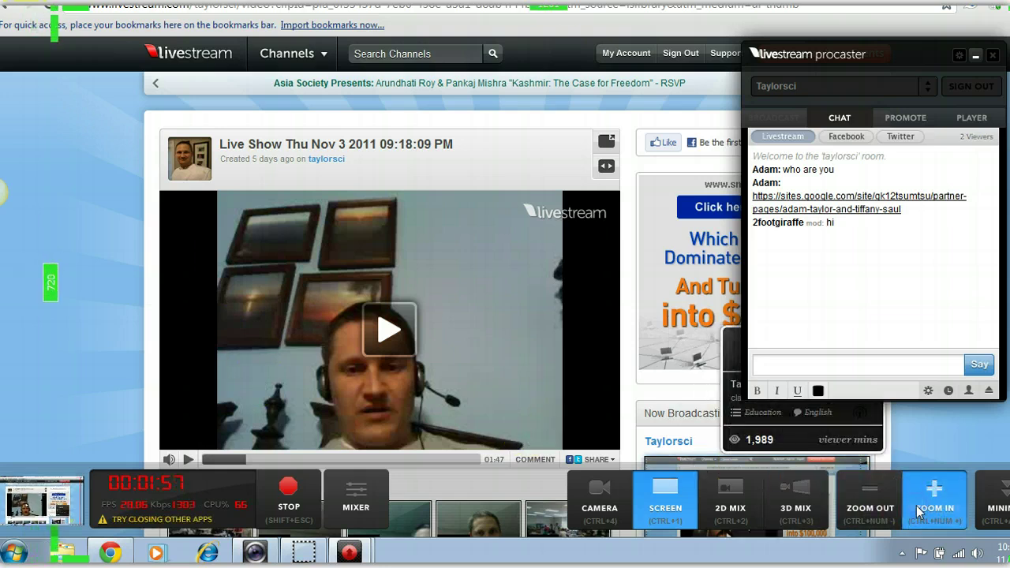
left_click(922, 505)
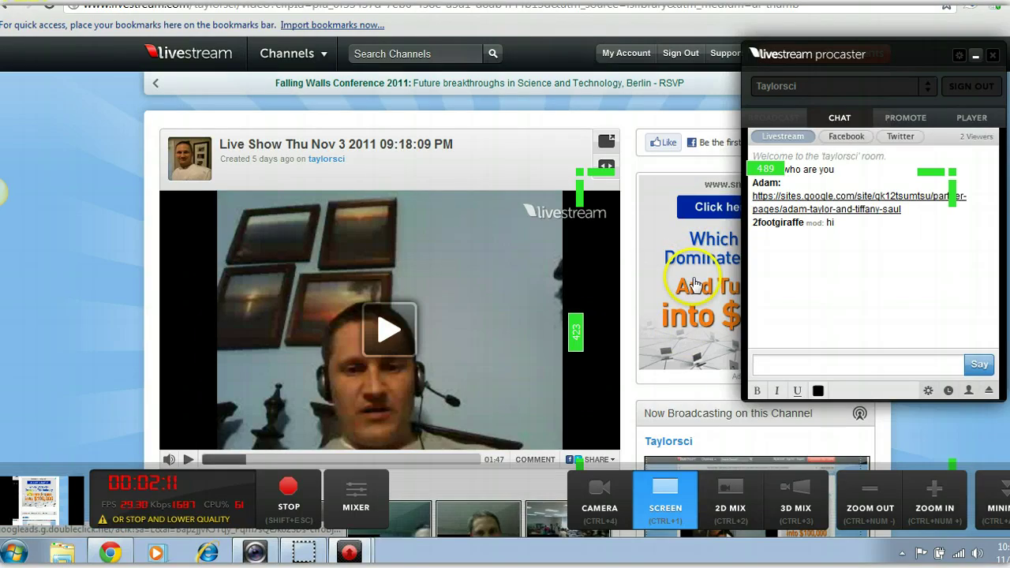
left_click(871, 505)
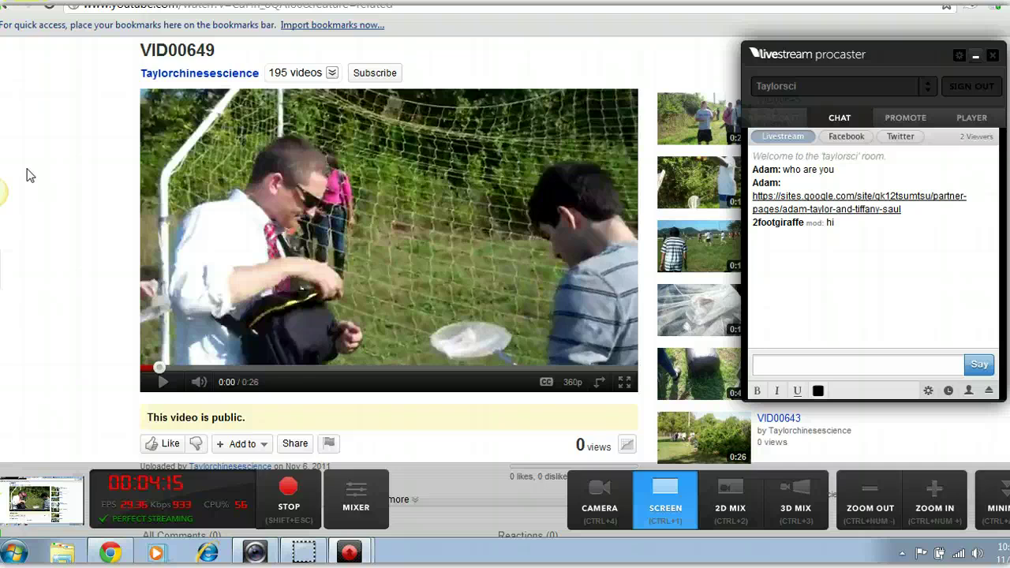
Step: Switch from the YouTube video to the Livestream recorded show page and view the channel's Now Broadcasting preview
left_click(47, 180)
left_click(133, 181)
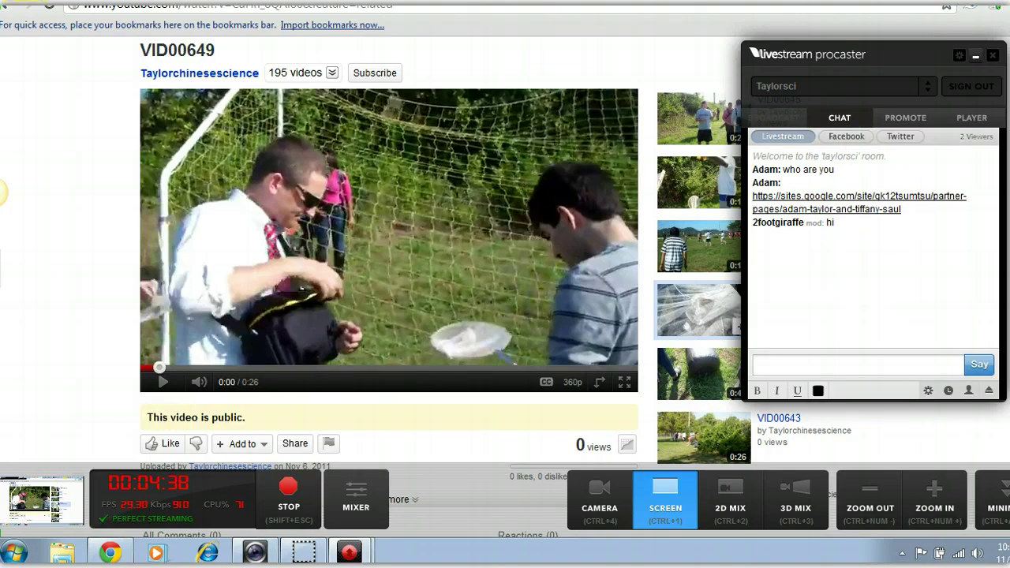
key("alt+Tab")
left_click(472, 290)
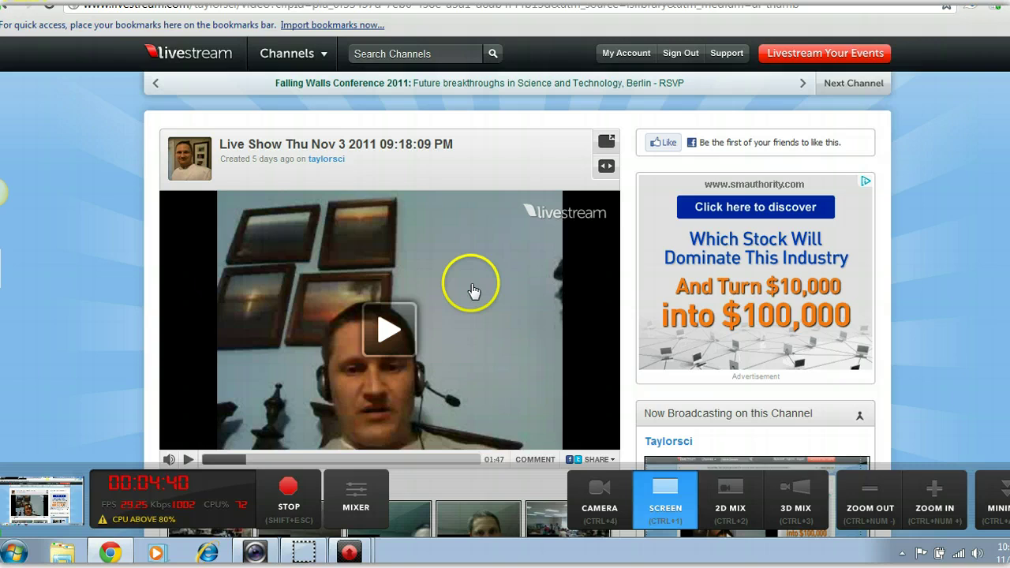
scroll(429, 311, "down", 2)
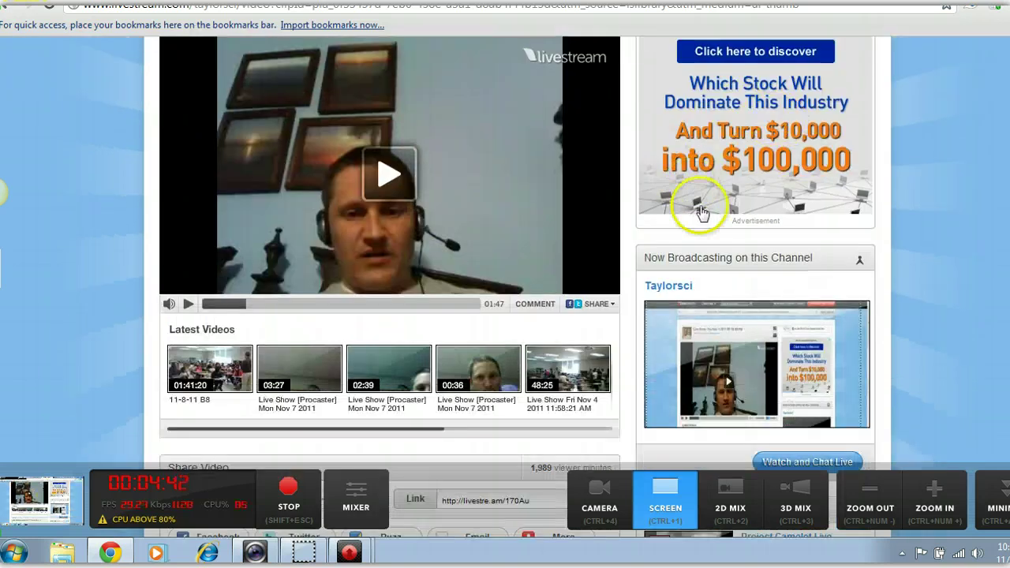
Step: Send the message "hello" in the Cincinnati.Com channel's live chat and check the chat for replies
scroll(701, 213, "up", 1)
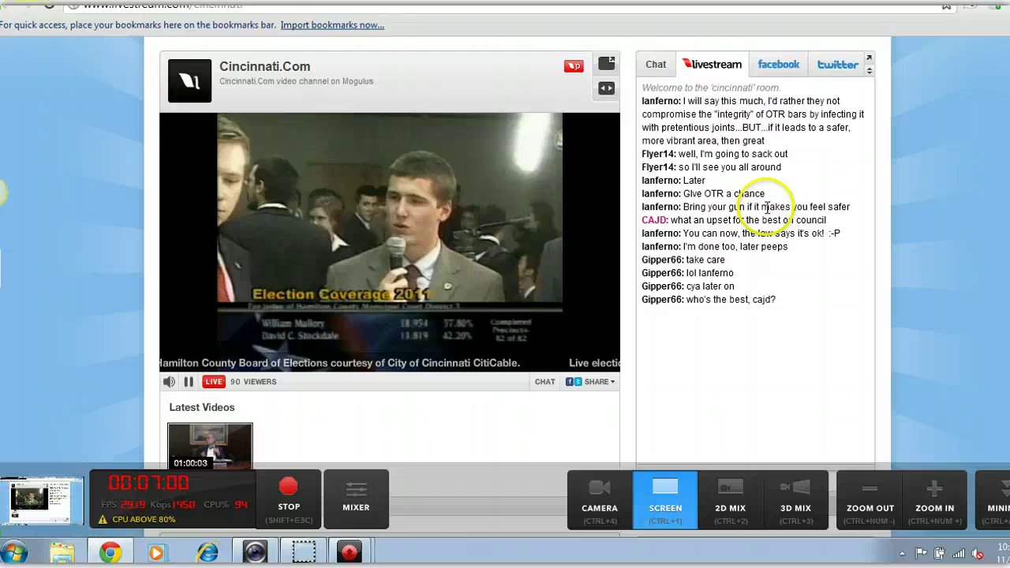
mouse_move(382, 276)
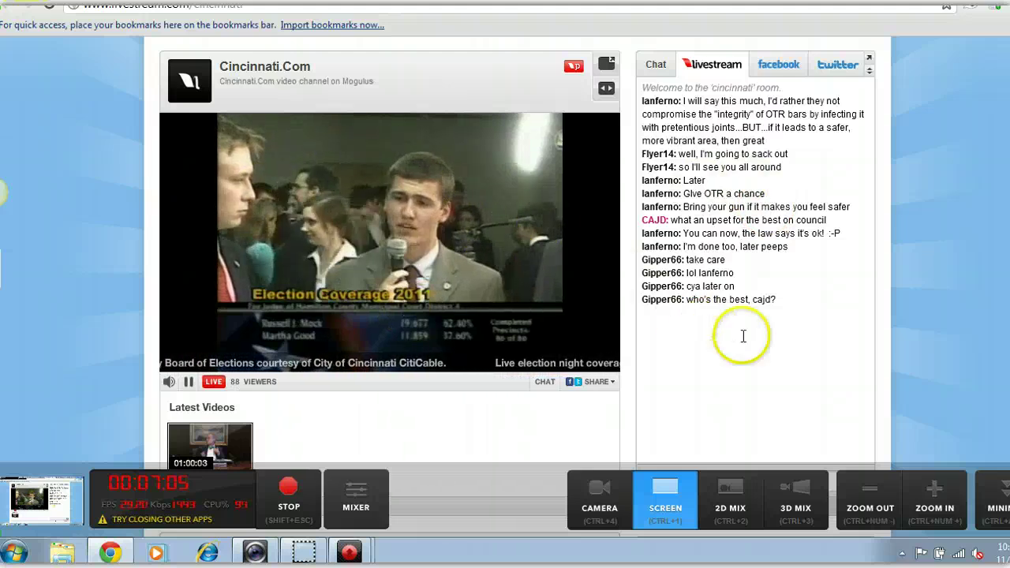
scroll(750, 337, "down", 1)
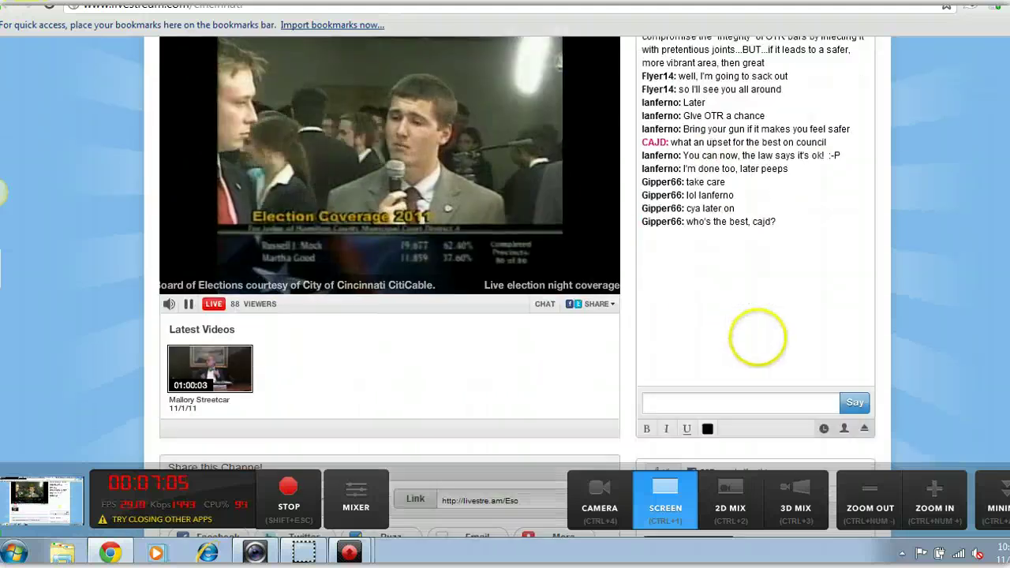
left_click(732, 403)
type("hello")
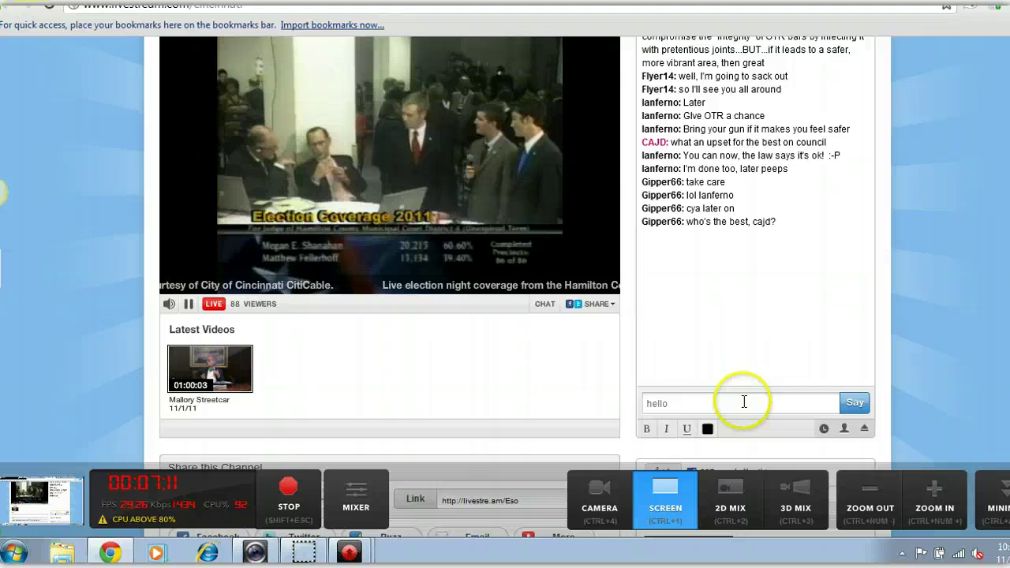
left_click(855, 403)
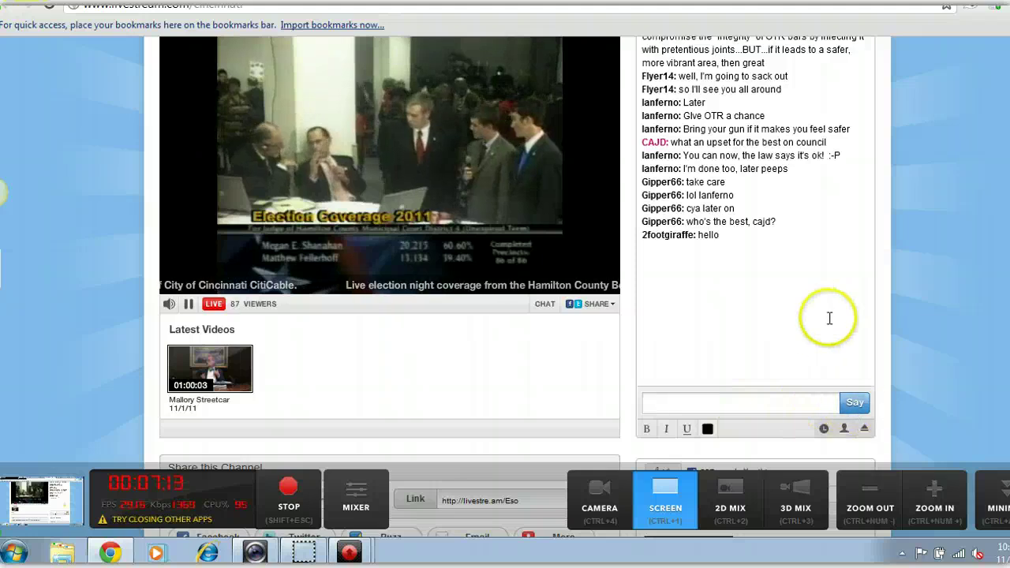
scroll(823, 316, "up", 1)
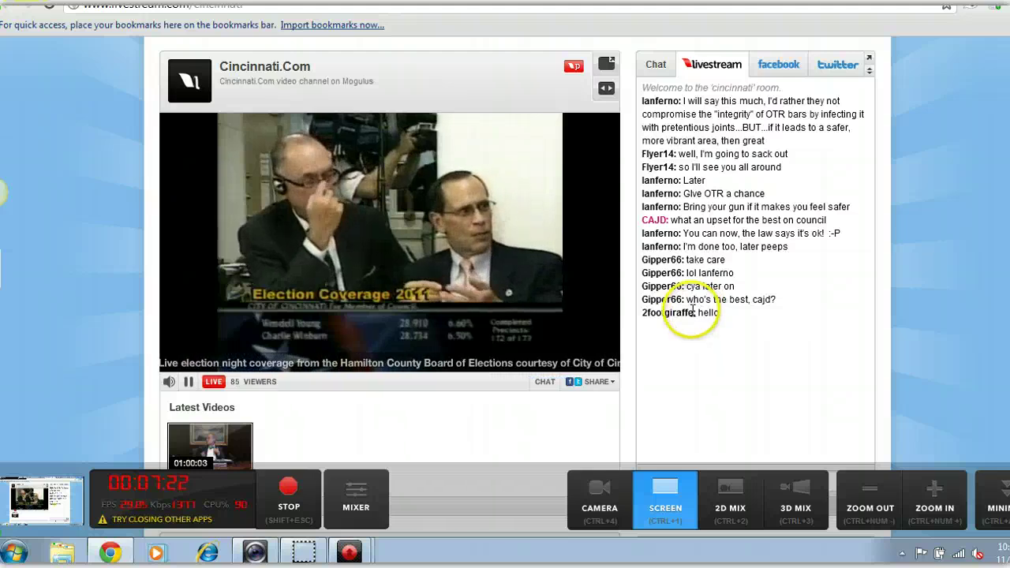
scroll(739, 351, "down", 1)
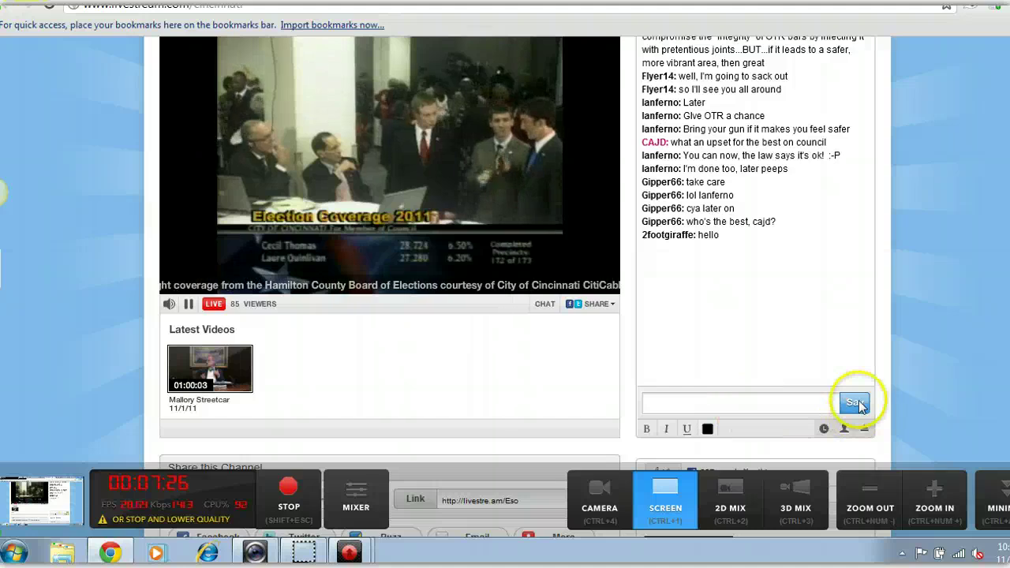
scroll(803, 316, "up", 2)
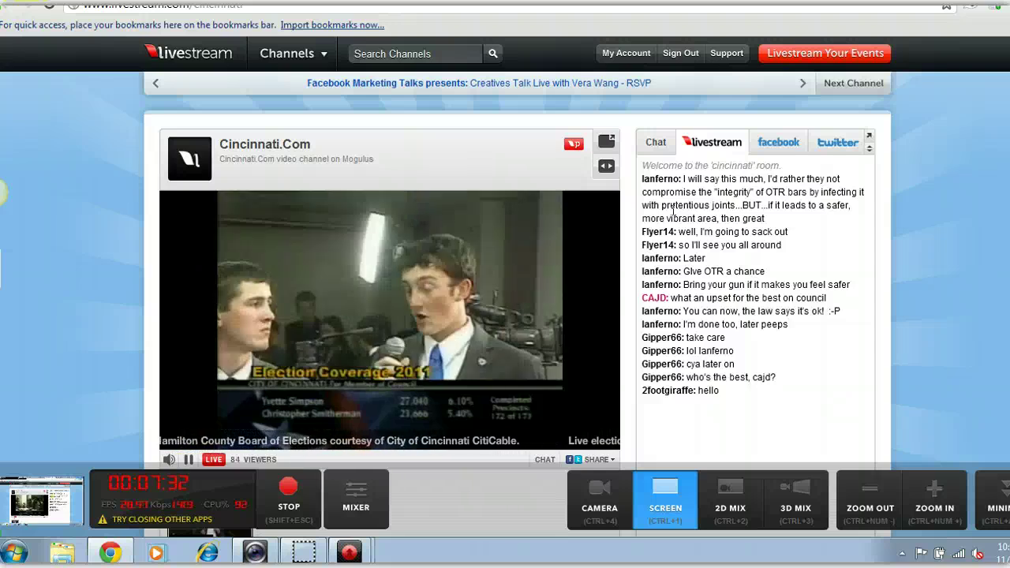
scroll(672, 211, "down", 3)
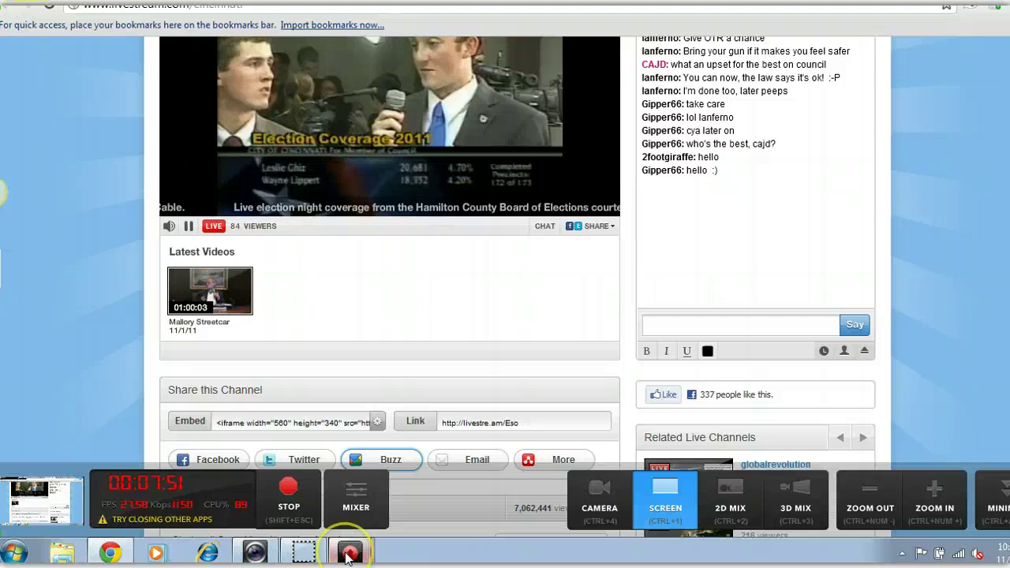
Step: Bring up the Procaster chat window and switch the live broadcast to the Camera view
mouse_move(338, 552)
left_click(322, 497)
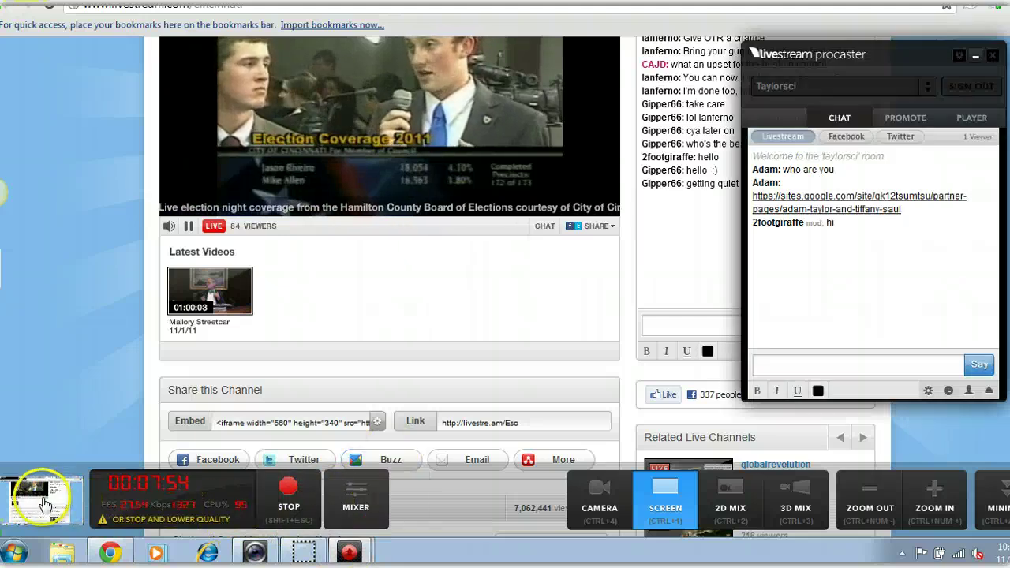
left_click(583, 500)
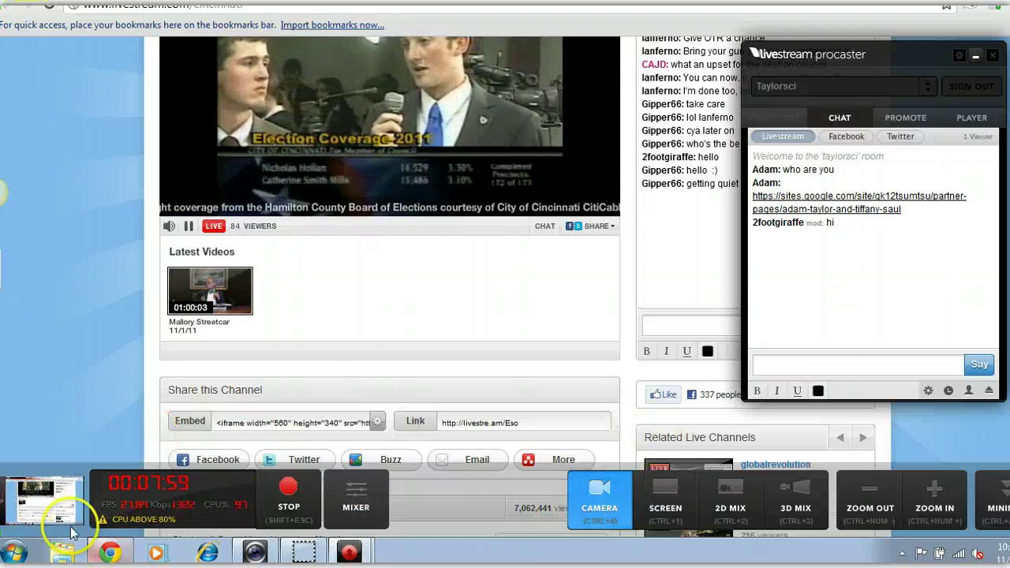
left_click(379, 322)
scroll(377, 322, "up", 3)
scroll(372, 300, "down", 6)
scroll(371, 315, "up", 3)
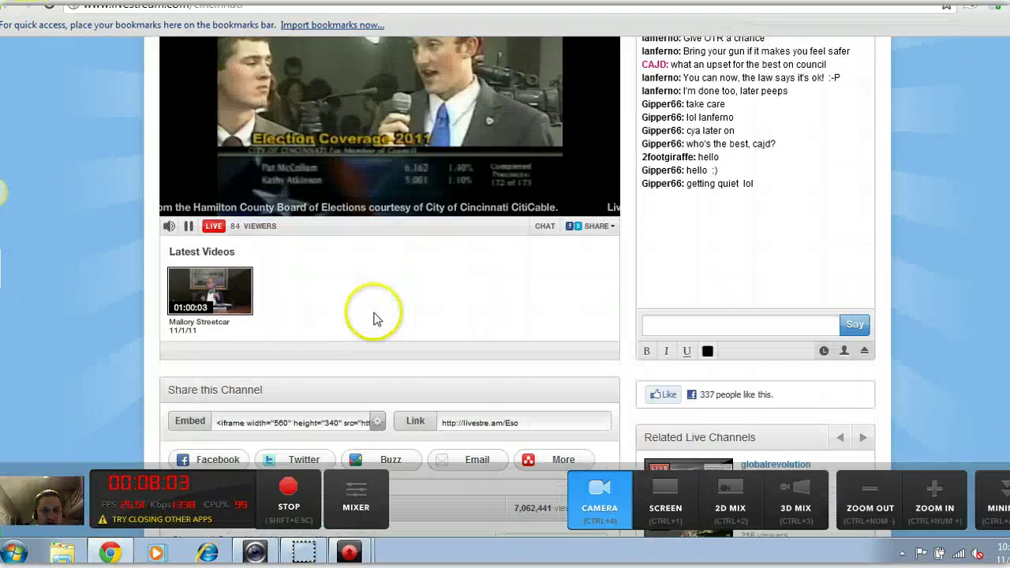
scroll(371, 315, "down", 2)
scroll(457, 266, "up", 3)
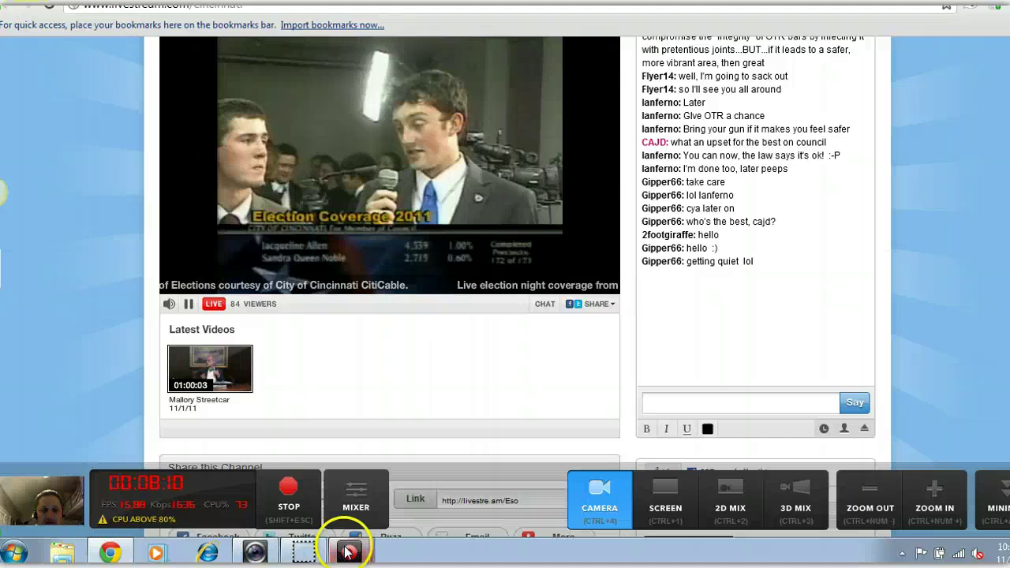
Step: Bring the Procaster chat window back to the front, reposition it over the channel page and activate its message field
mouse_move(347, 552)
left_click(339, 492)
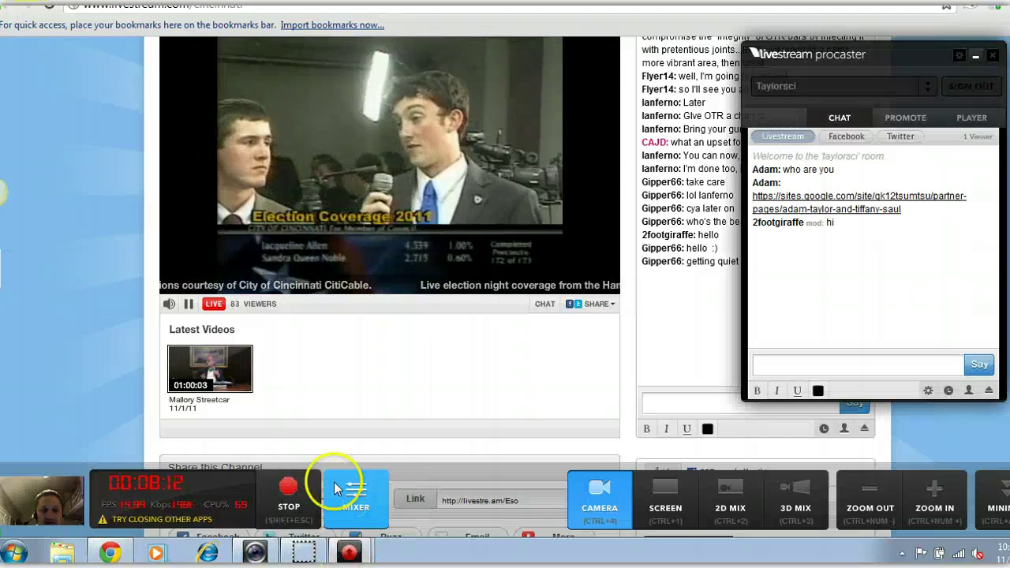
left_click_drag(894, 60, 841, 56)
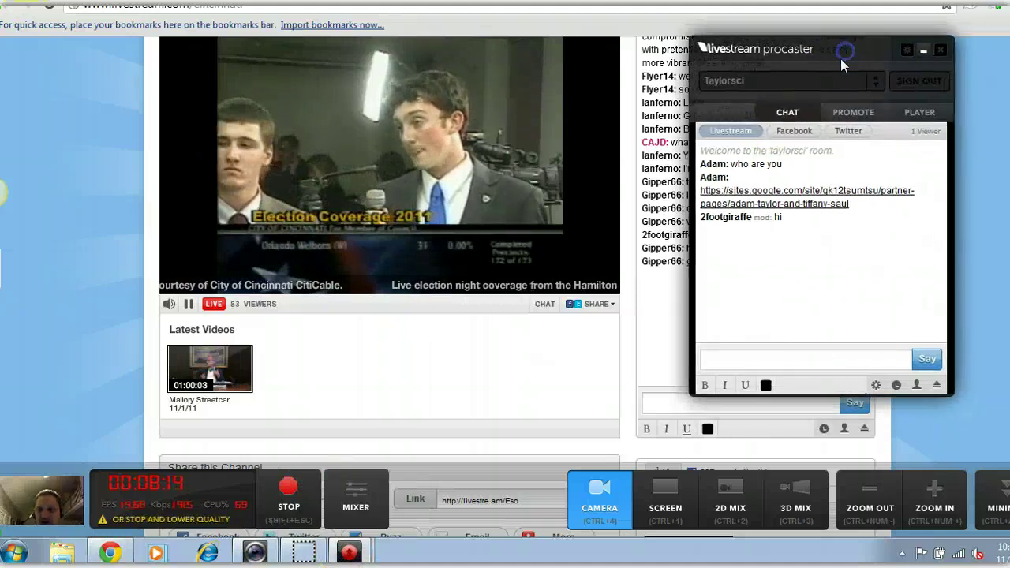
left_click(827, 359)
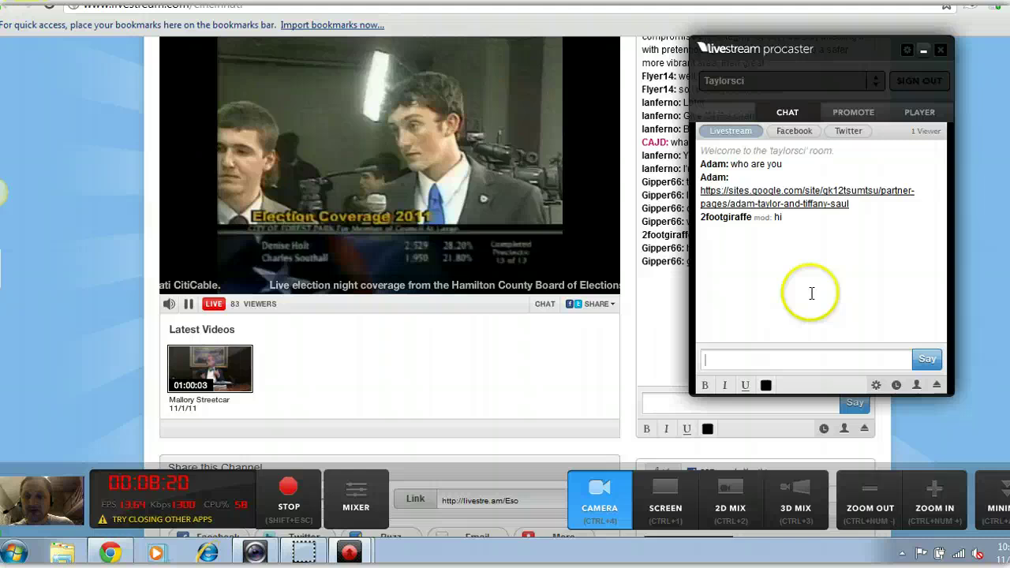
mouse_move(404, 211)
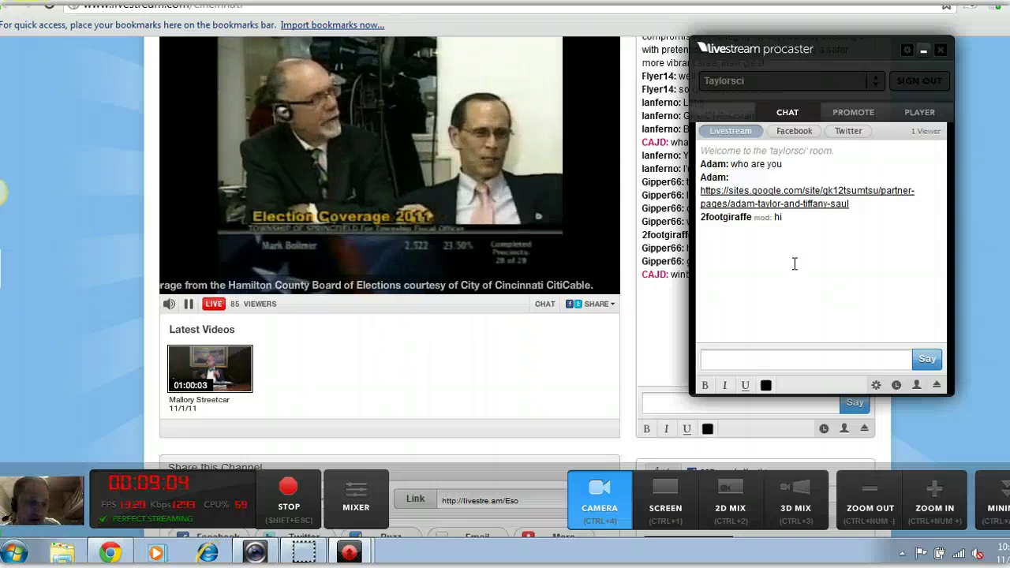
left_click(779, 265)
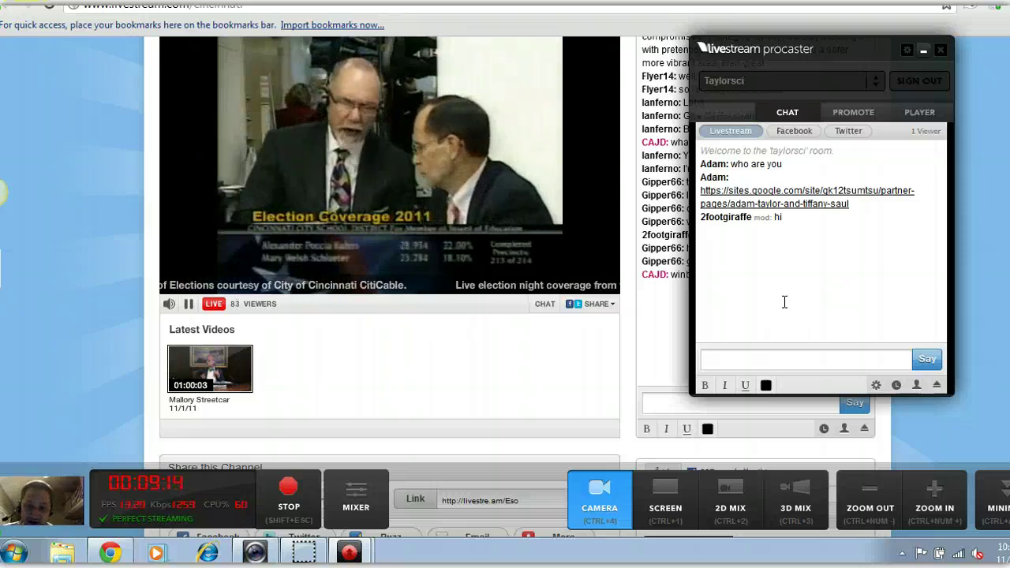
left_click(723, 271)
left_click(36, 19)
left_click(786, 294)
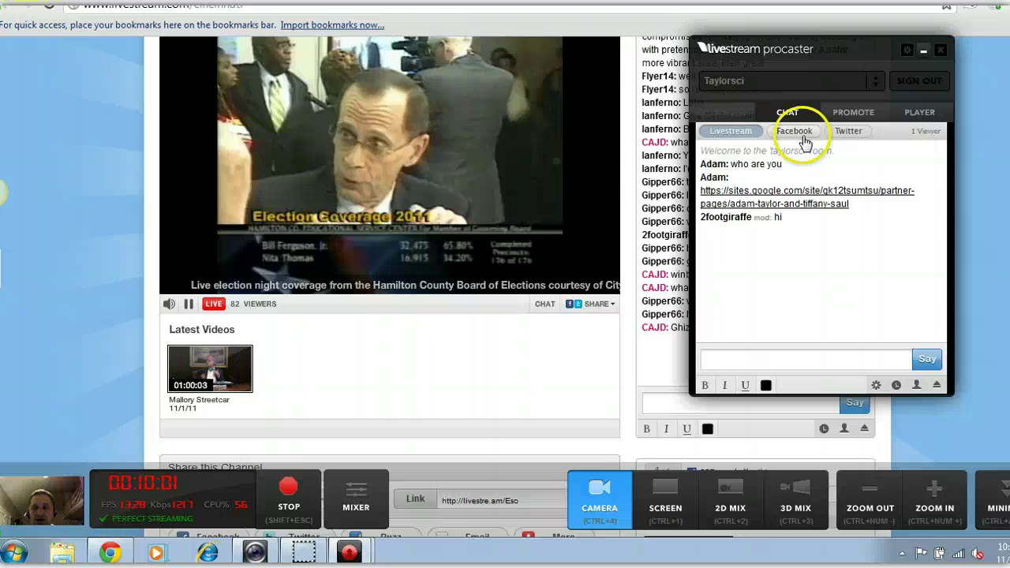
Step: View the Facebook and Twitter chats in Procaster and return to the Livestream chat
left_click(797, 133)
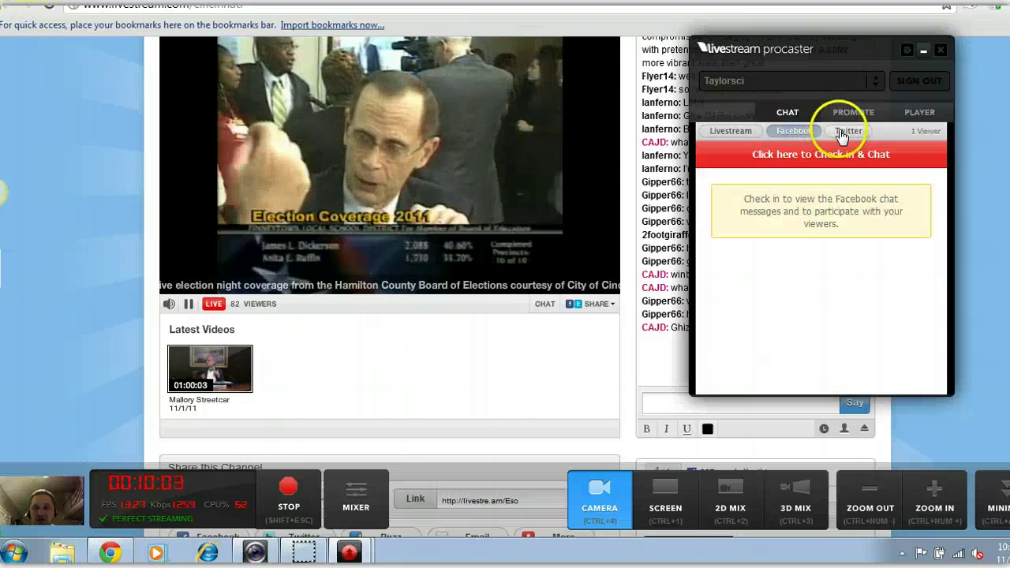
left_click(844, 132)
left_click(721, 135)
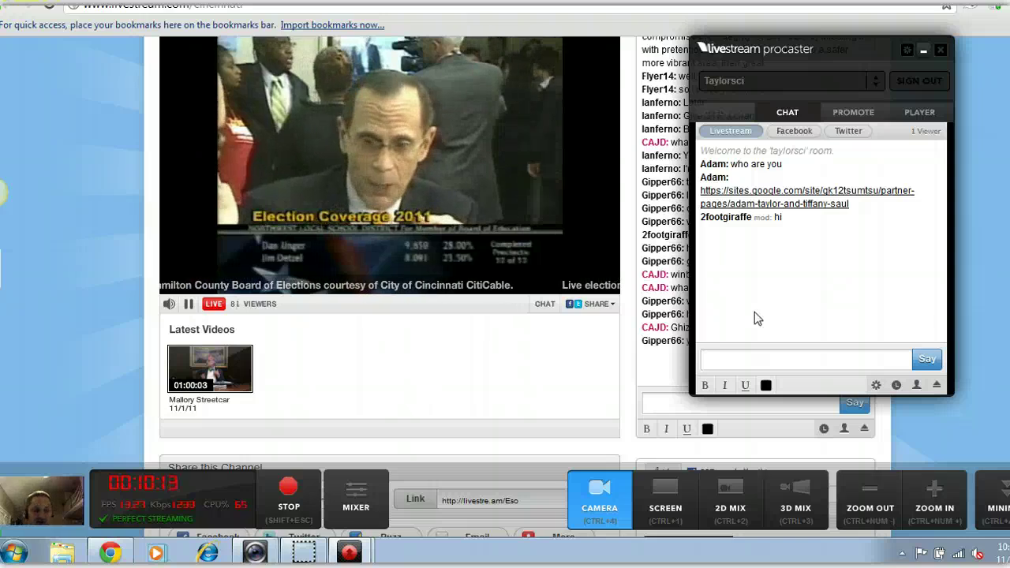
left_click(786, 113)
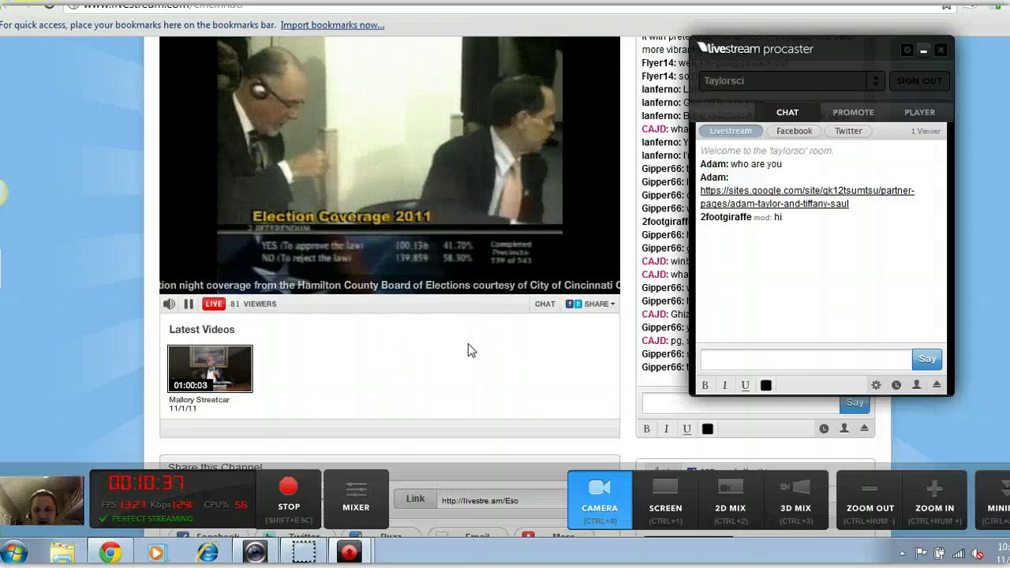
Step: Stop the live broadcast in Procaster
left_click(491, 357)
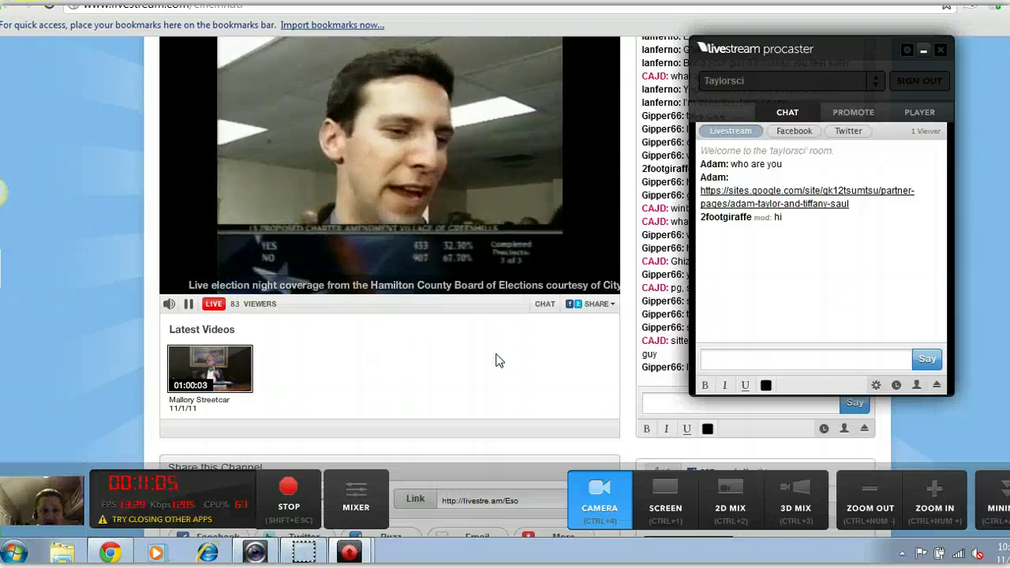
left_click(428, 401)
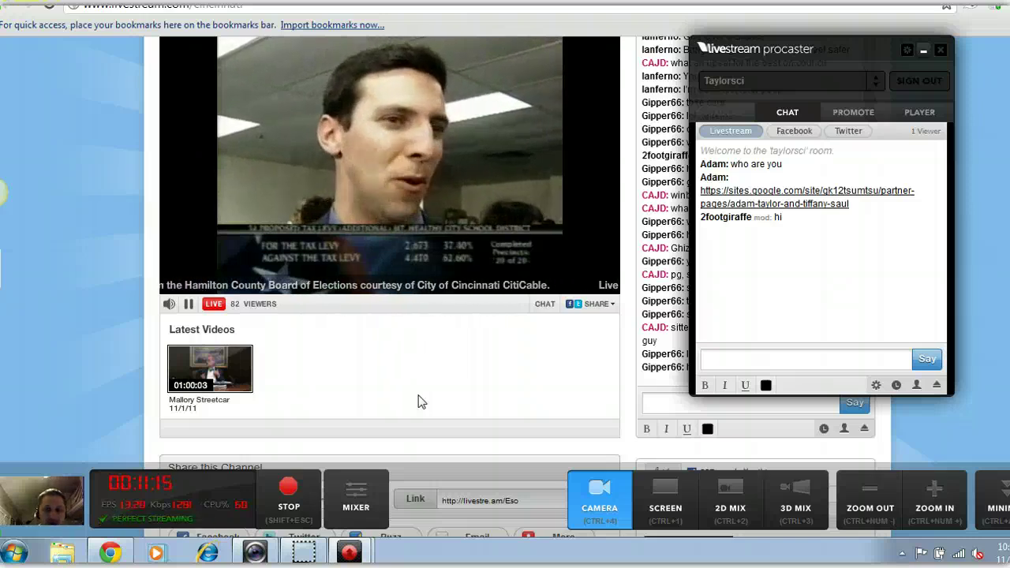
left_click(289, 483)
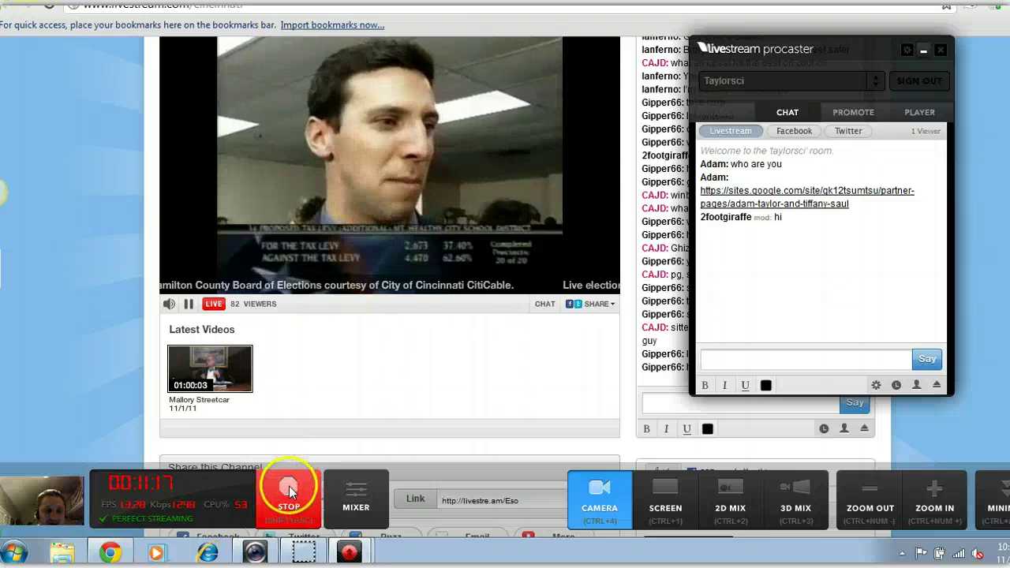